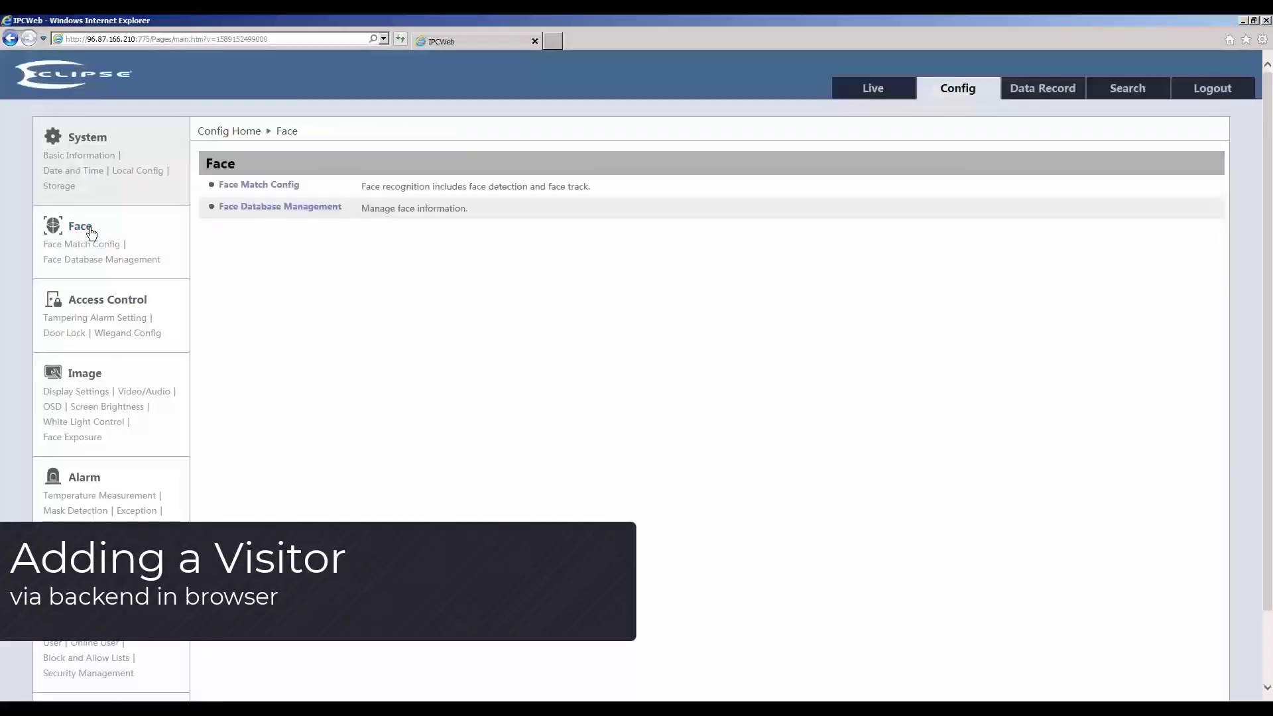
# Start adding a user in Face Database Management and load the face JPEG from the desktop as the photo
pyautogui.click(295, 207)
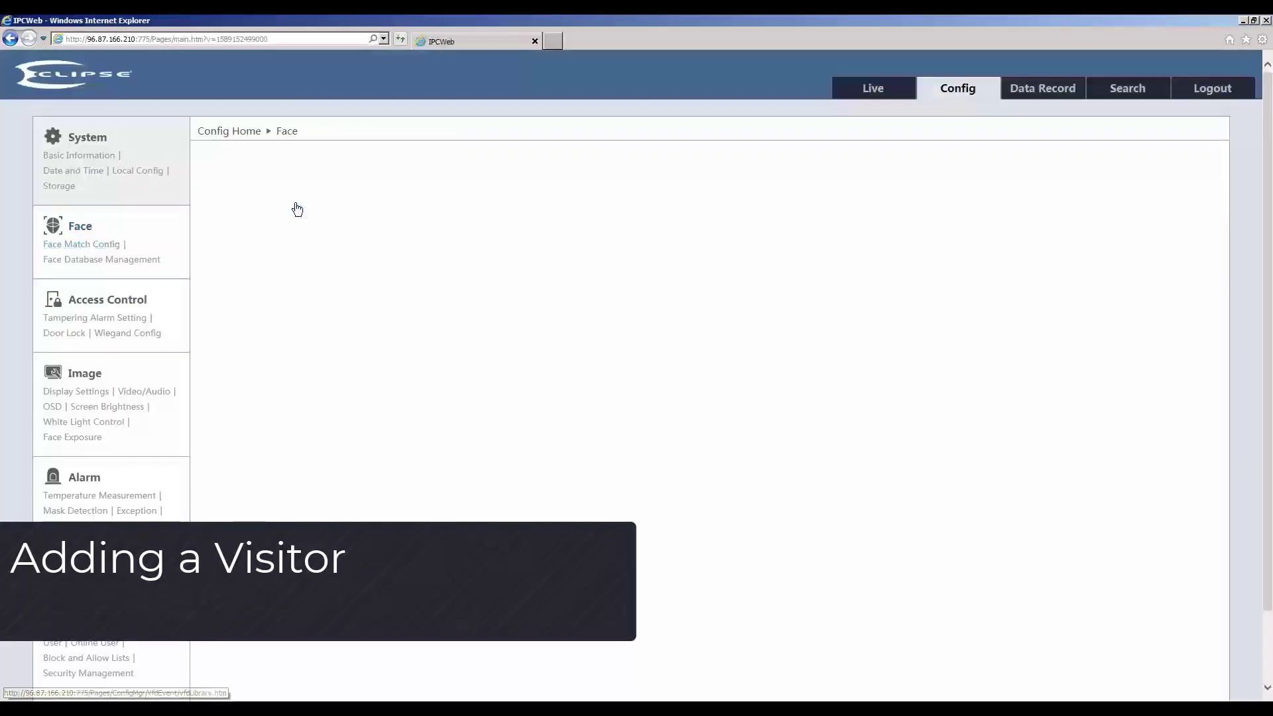
pyautogui.click(235, 197)
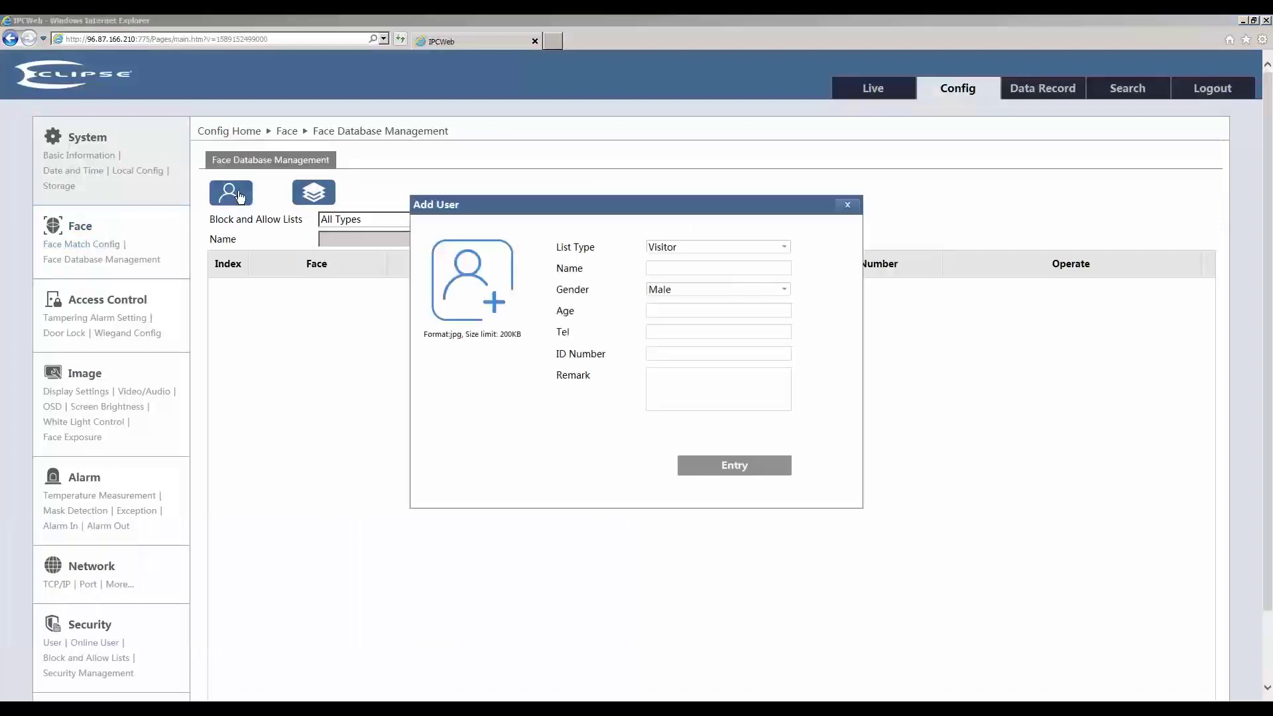
pyautogui.click(494, 302)
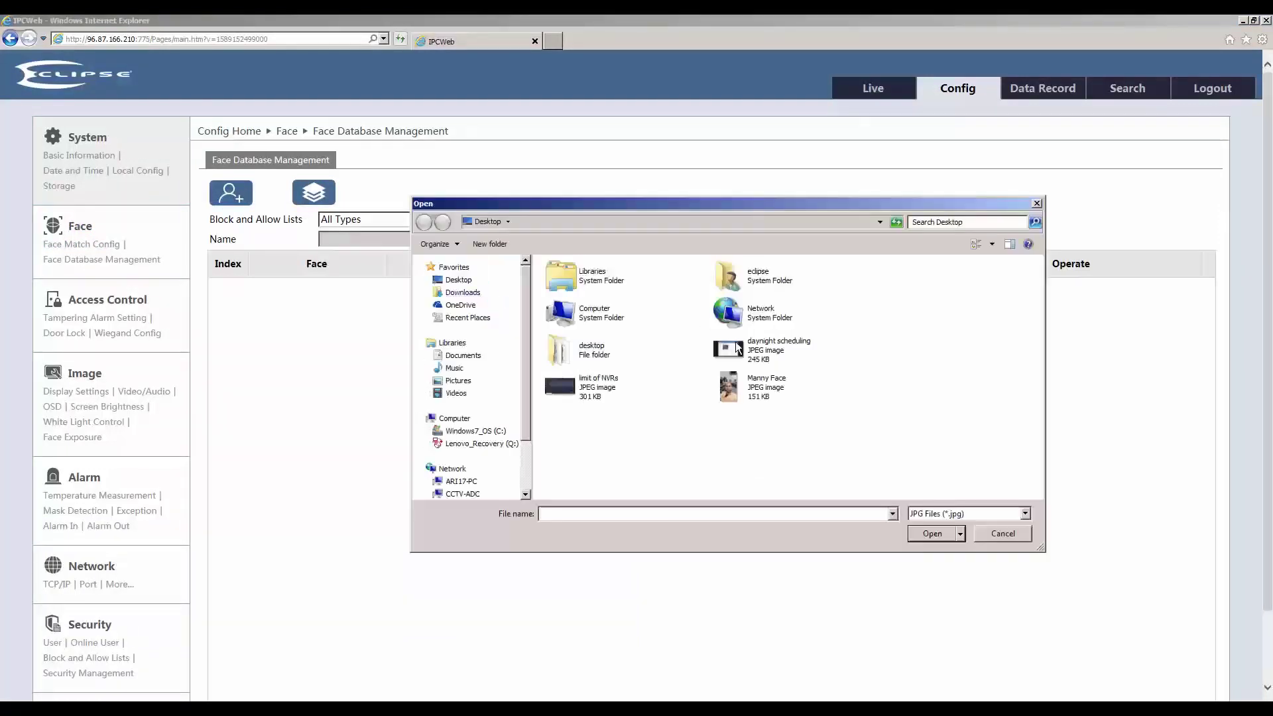
pyautogui.click(746, 391)
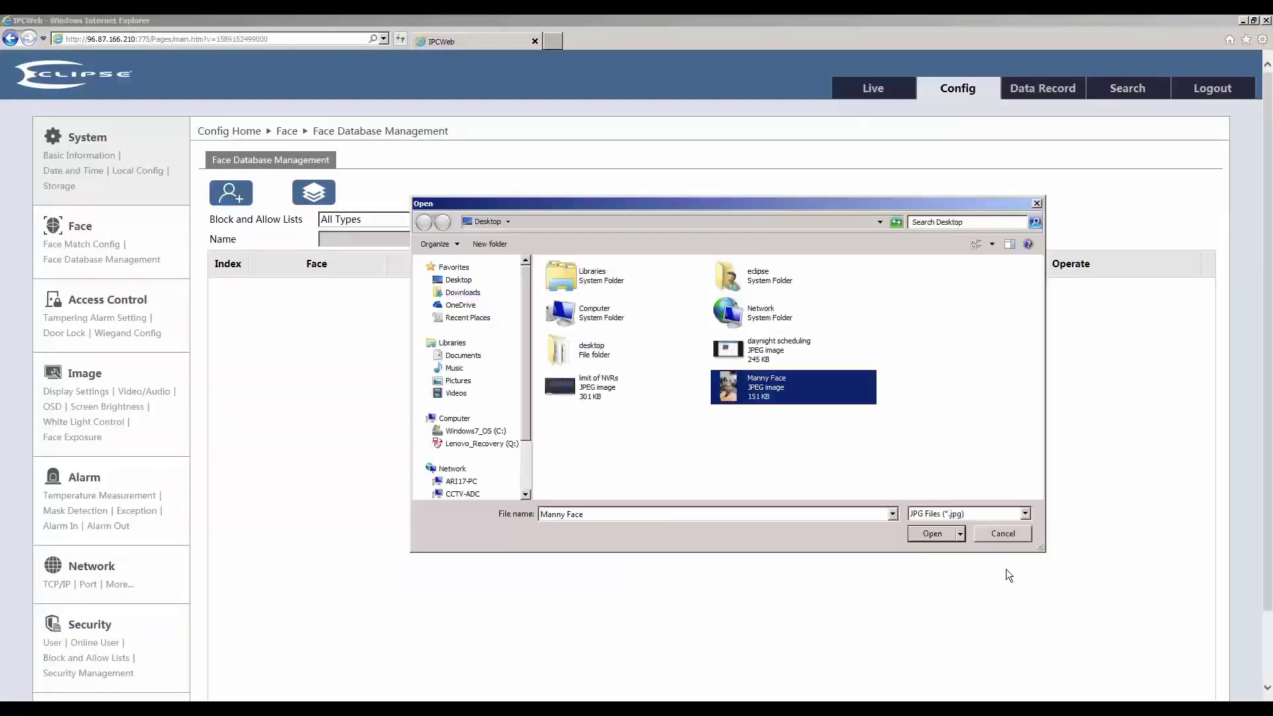
pyautogui.click(934, 535)
# Enter the visitor's name and ID number, and submit the new user entry
pyautogui.click(665, 267)
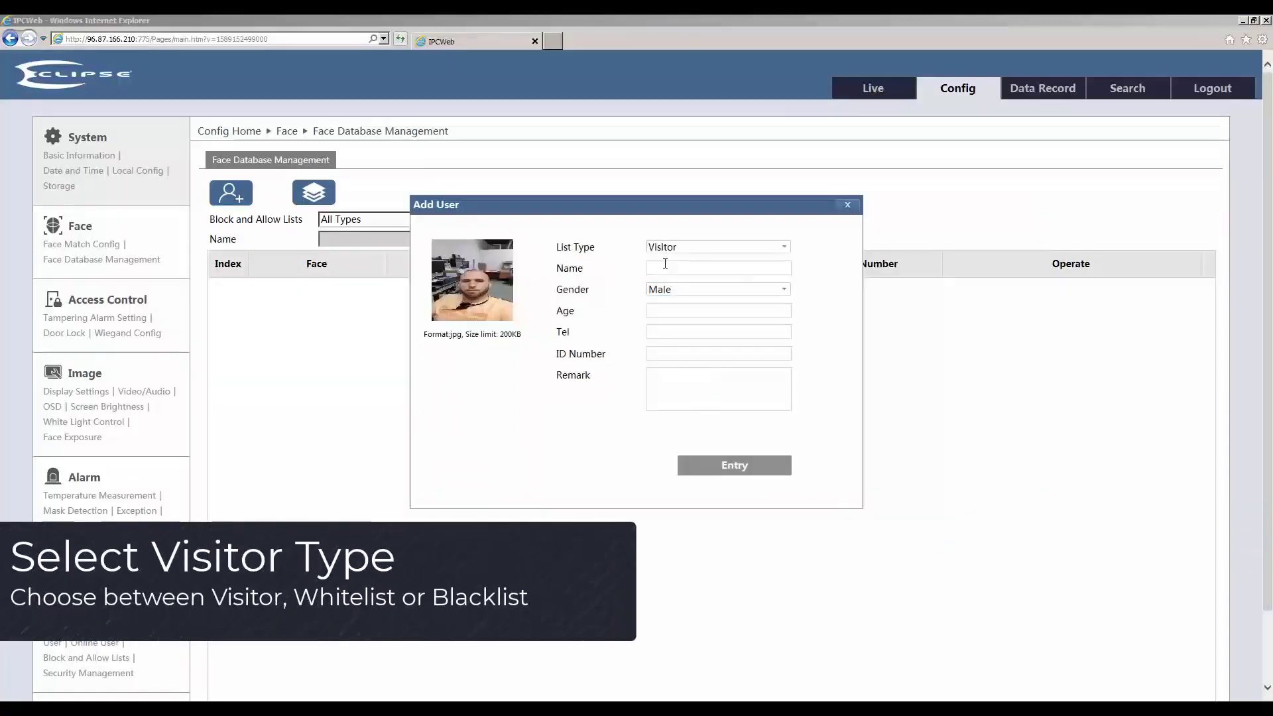
pyautogui.write('manny')
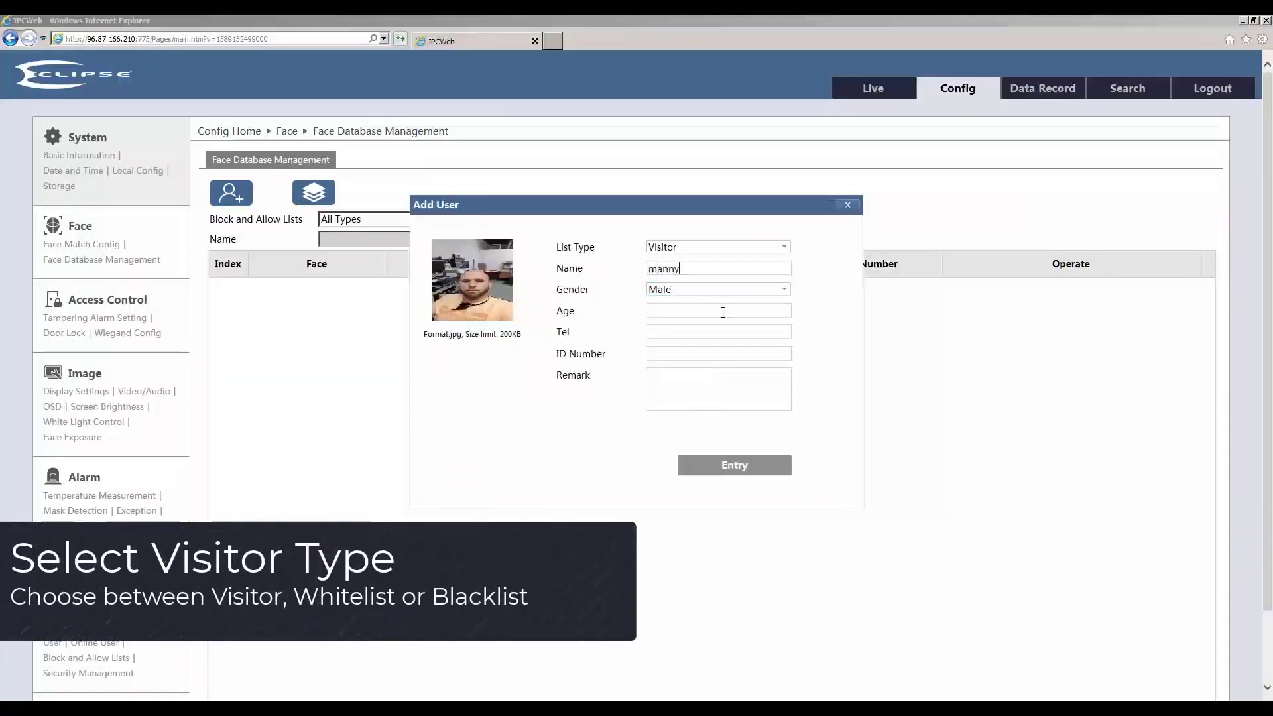
pyautogui.click(702, 353)
pyautogui.write('1')
pyautogui.click(735, 469)
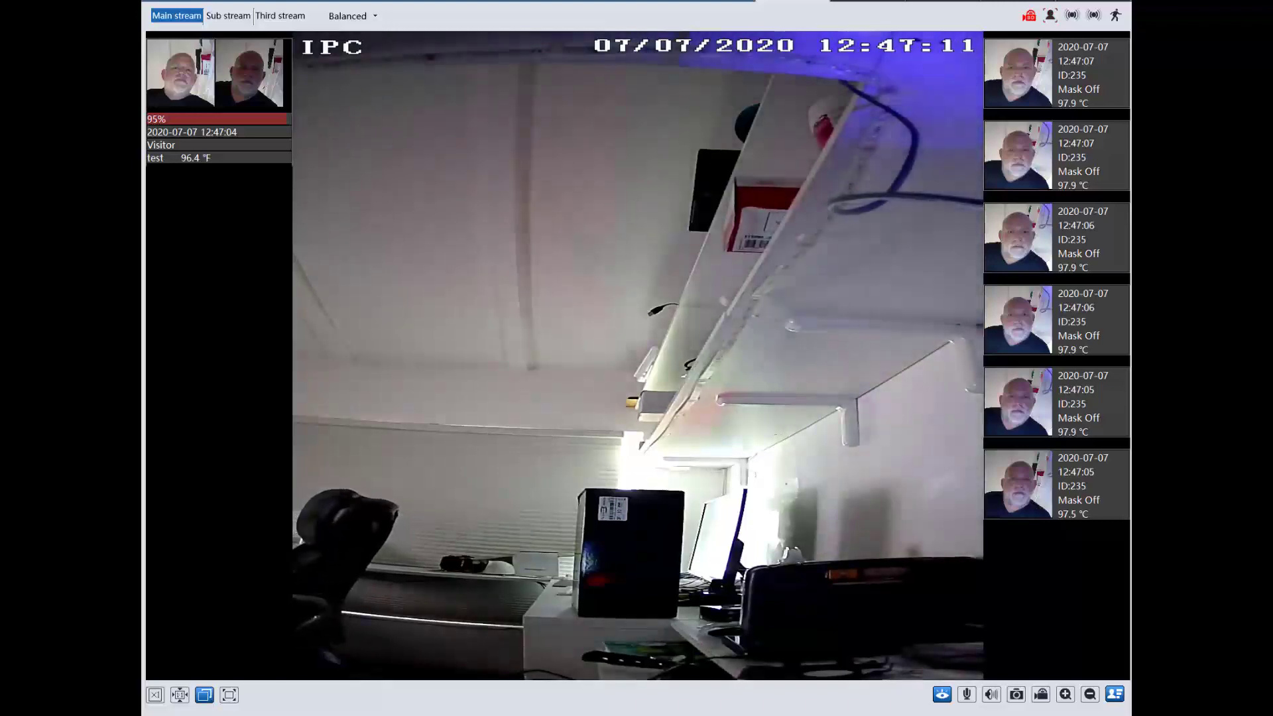
# Start adding a user from the newest live face snapshot and set the list type to Allow list
pyautogui.doubleClick(1015, 80)
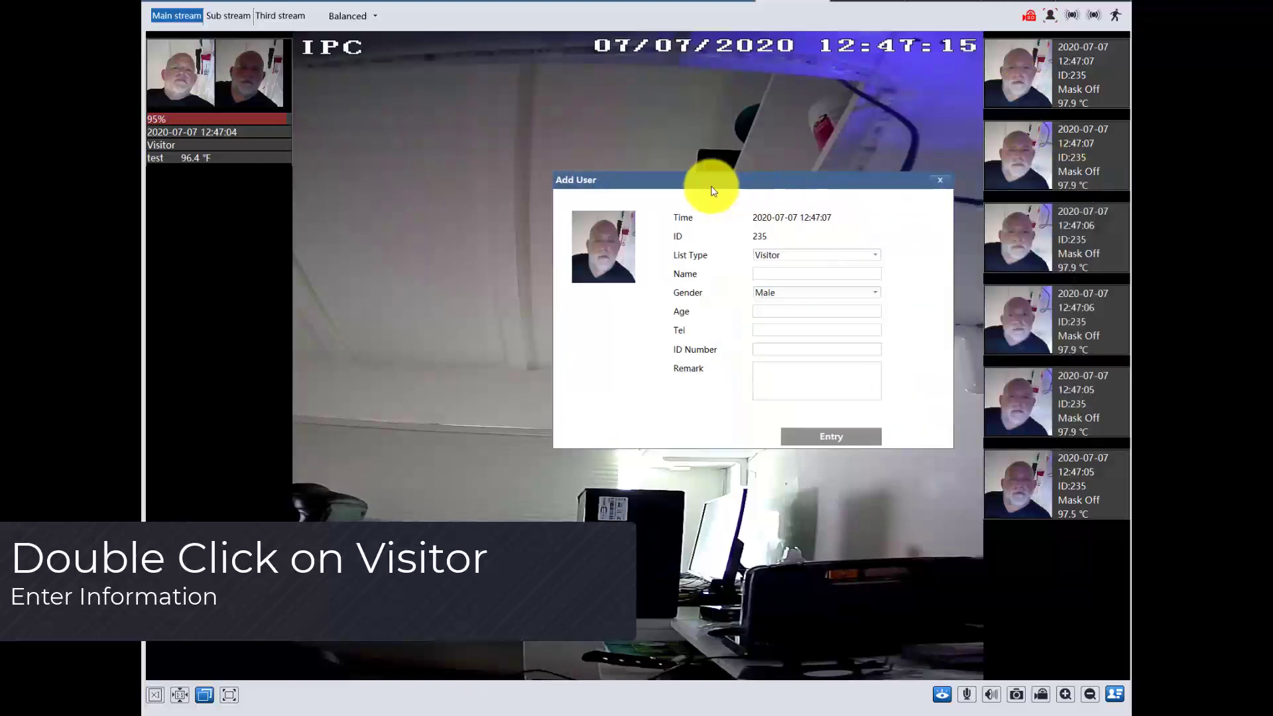
pyautogui.moveTo(661, 191); pyautogui.dragTo(588, 189)
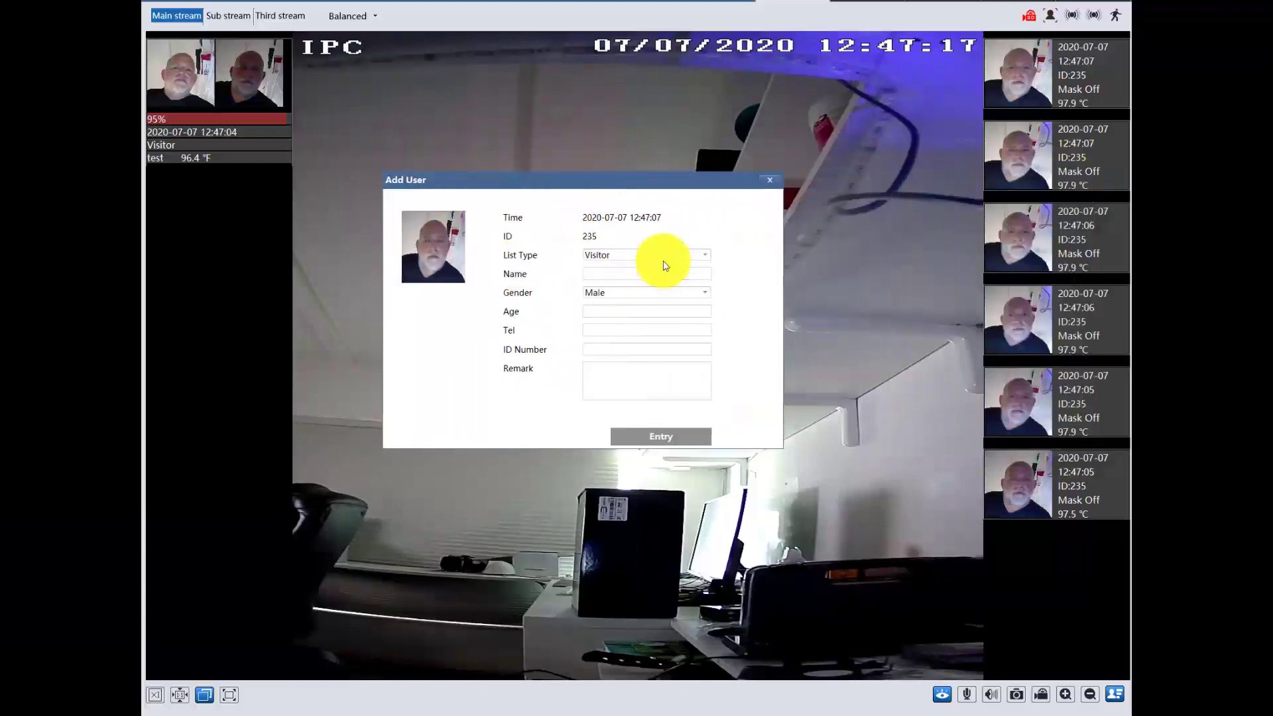
pyautogui.click(695, 261)
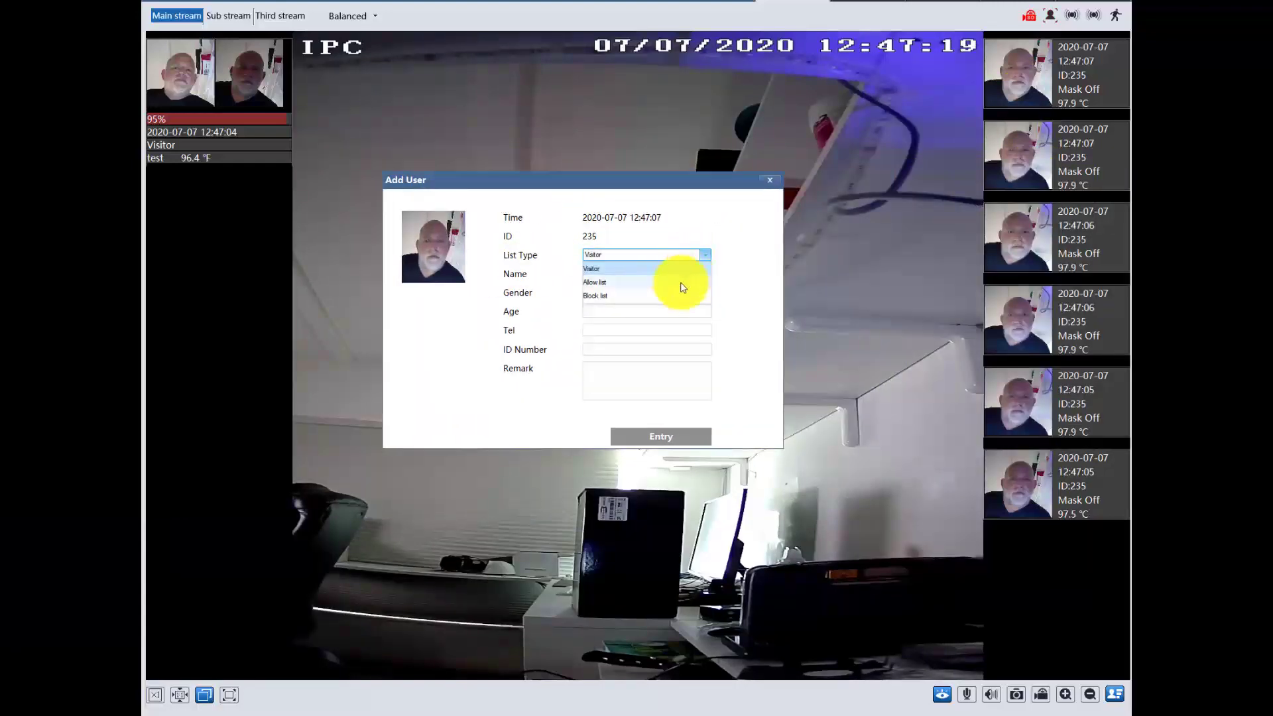
pyautogui.click(590, 282)
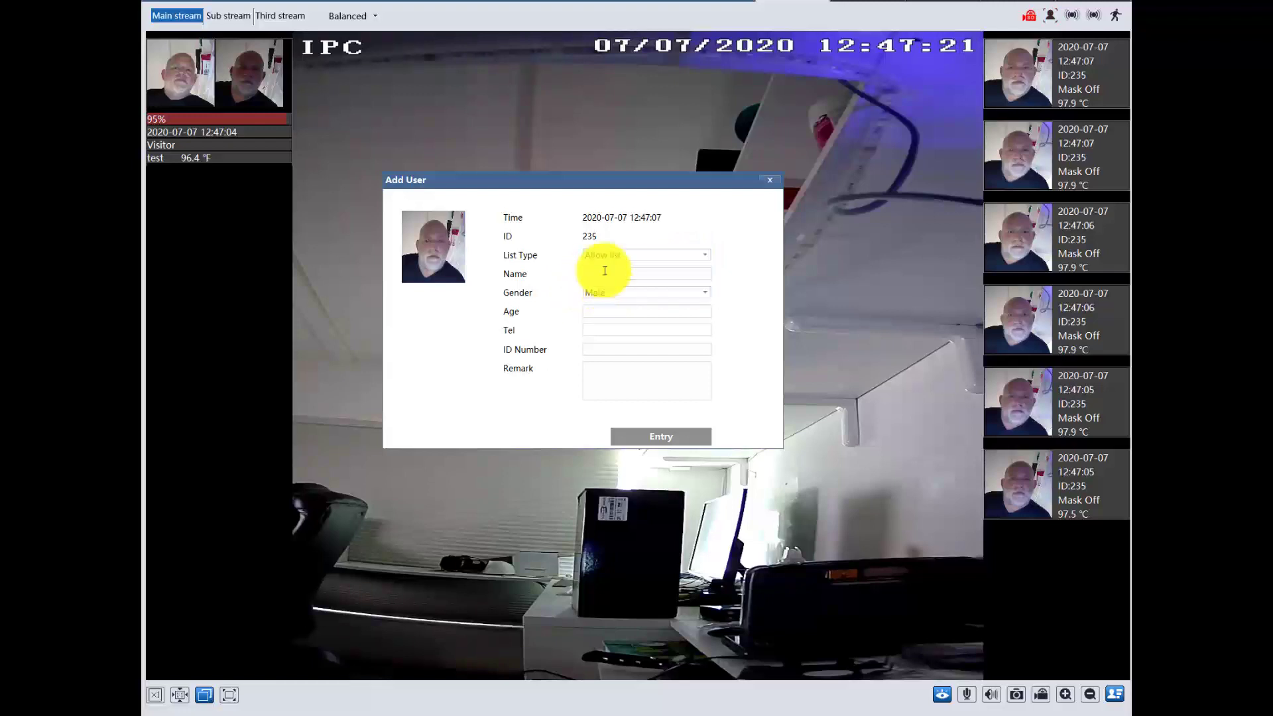
# Enter the person's full name and set the gender to Male
pyautogui.click(630, 273)
pyautogui.write('Jo')
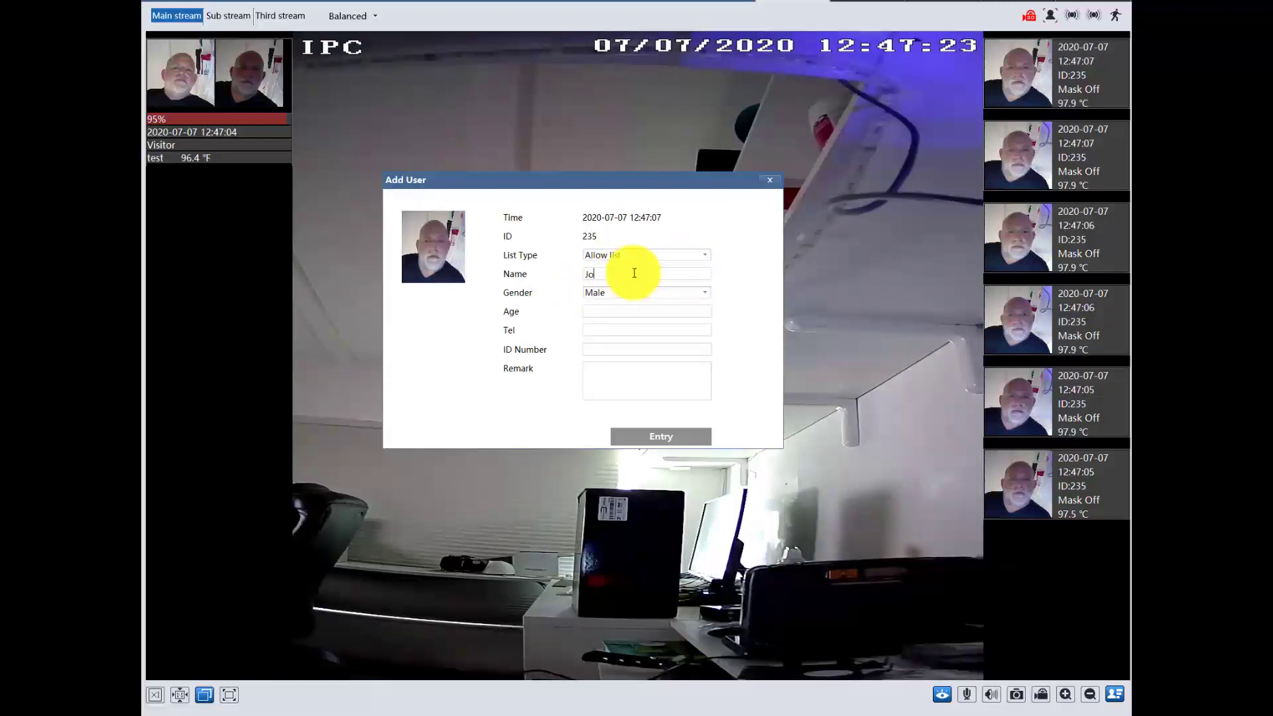
pyautogui.write('hn Smith')
pyautogui.click(647, 296)
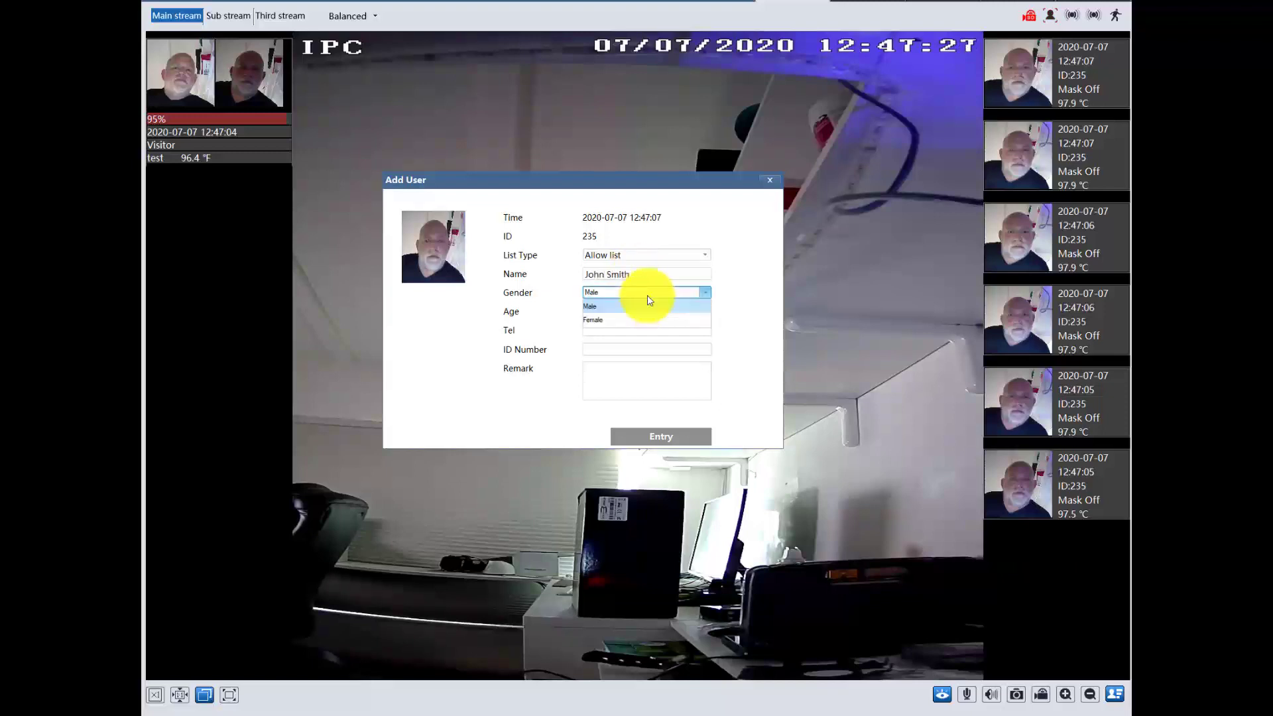
pyautogui.click(600, 307)
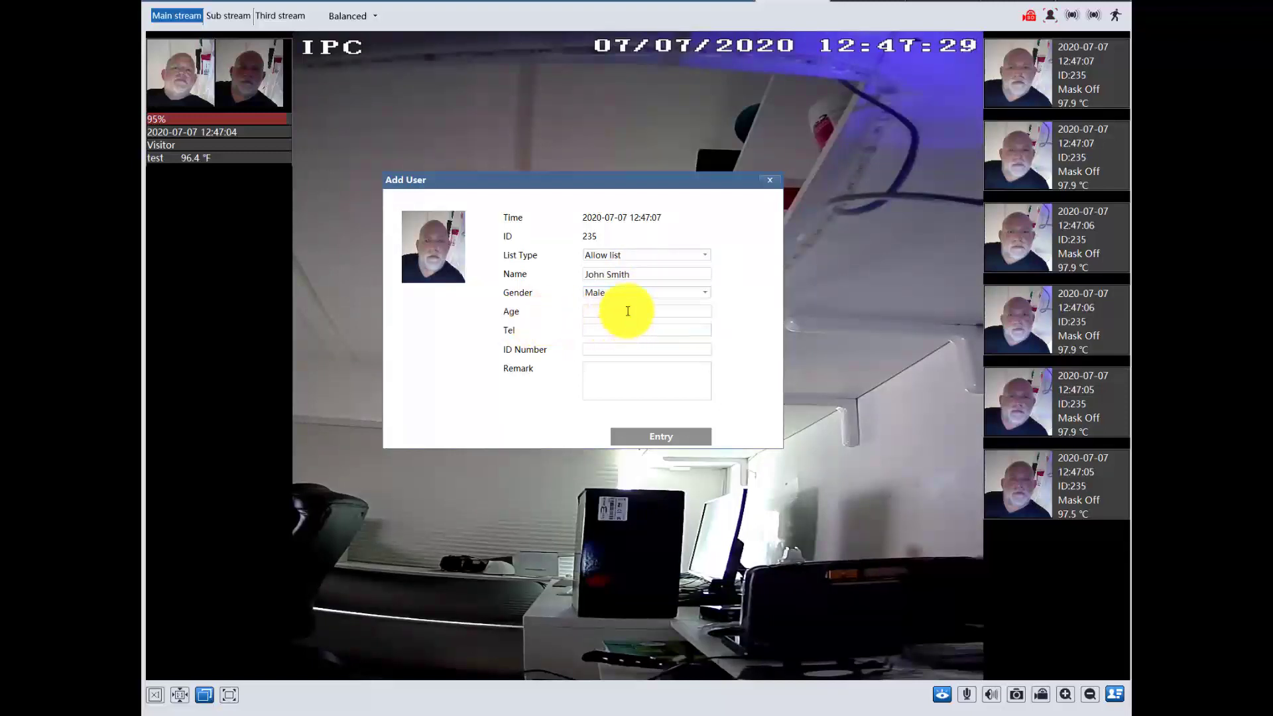
# Set the age to 45 and fill in the person's telephone and ID numbers, leaving the remark field ready for entry
pyautogui.write('45')
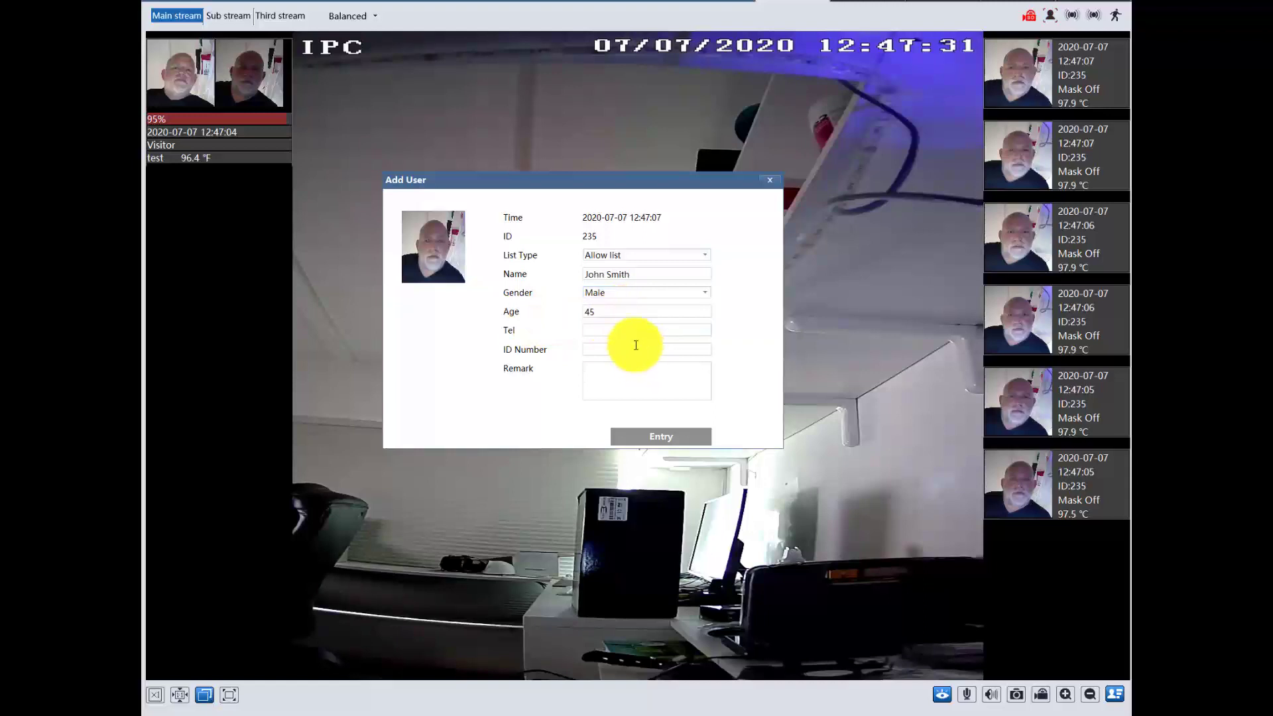
pyautogui.click(630, 330)
pyautogui.write('55514512')
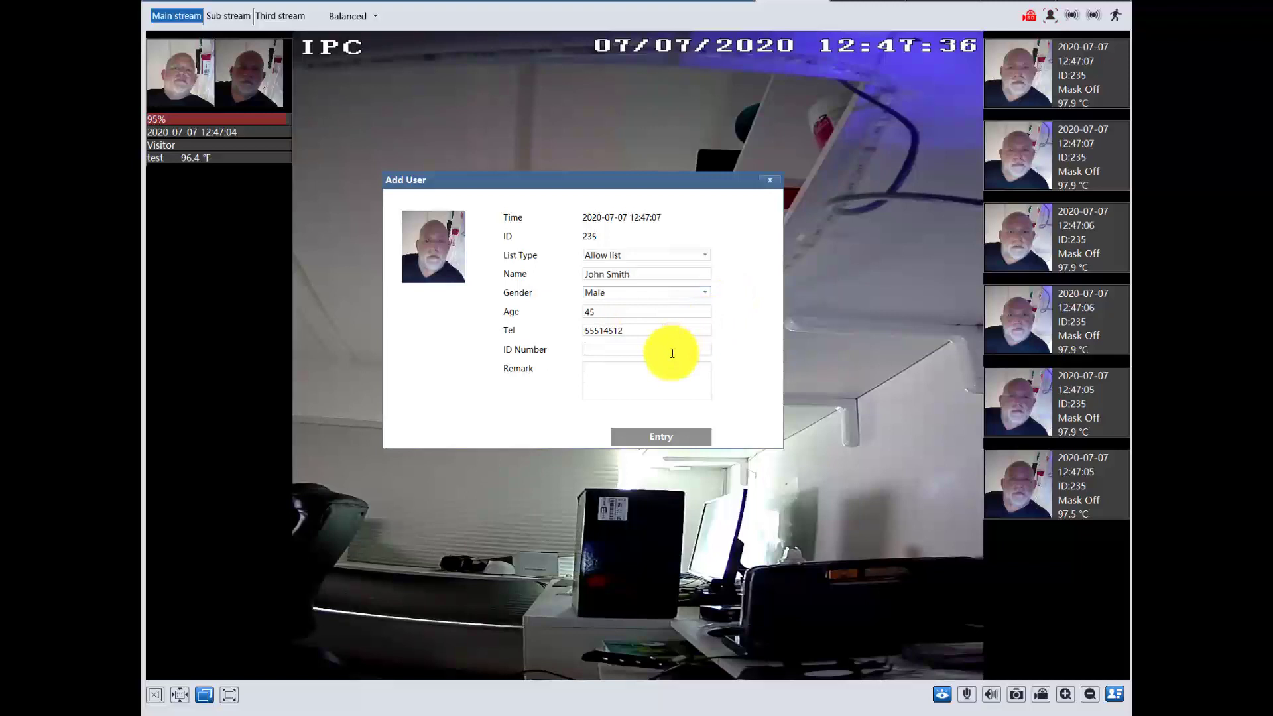
pyautogui.click(672, 353)
pyautogui.write('012145')
pyautogui.click(643, 377)
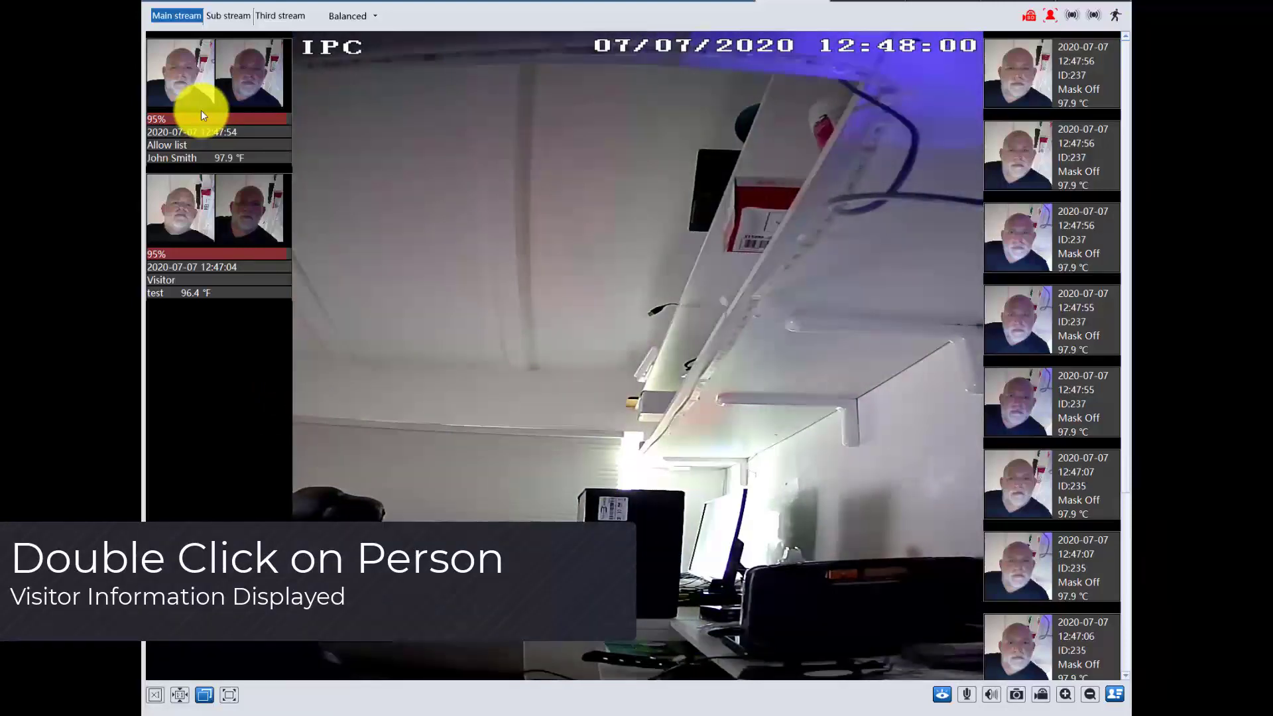
# View the detail information of the latest matched person on the Allow list in the live view
pyautogui.doubleClick(205, 86)
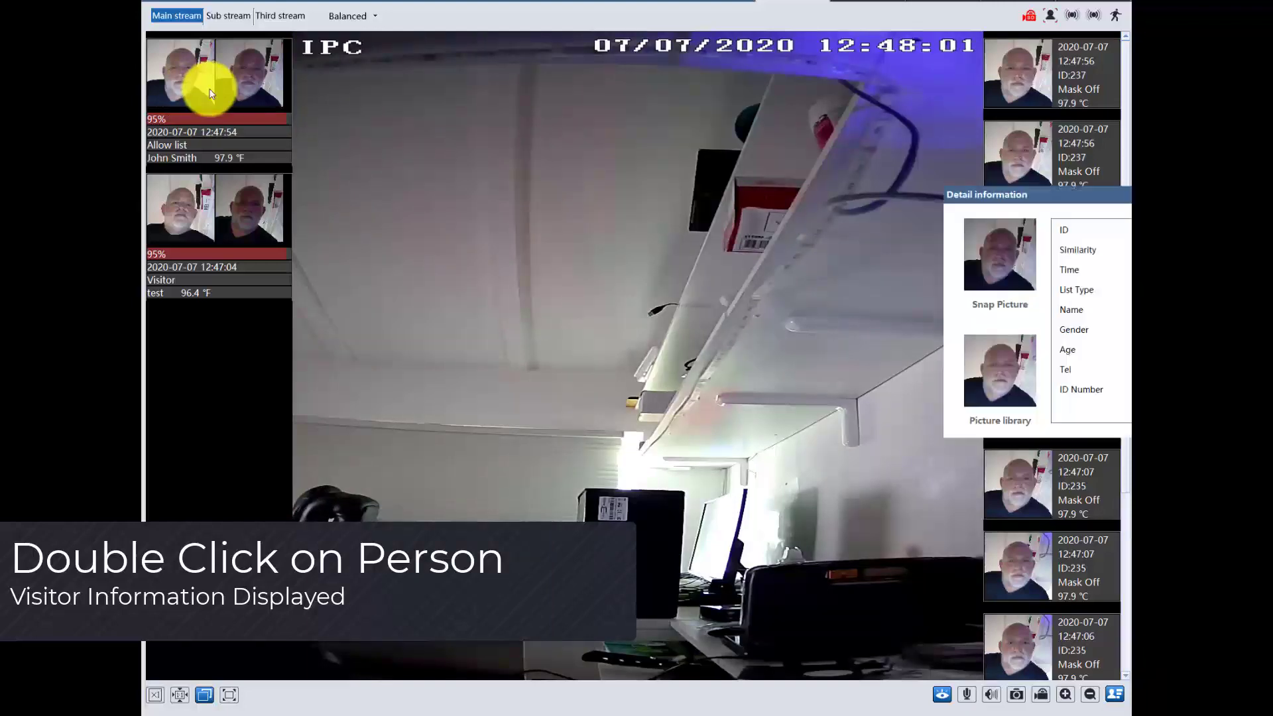
pyautogui.moveTo(1009, 201); pyautogui.dragTo(553, 193)
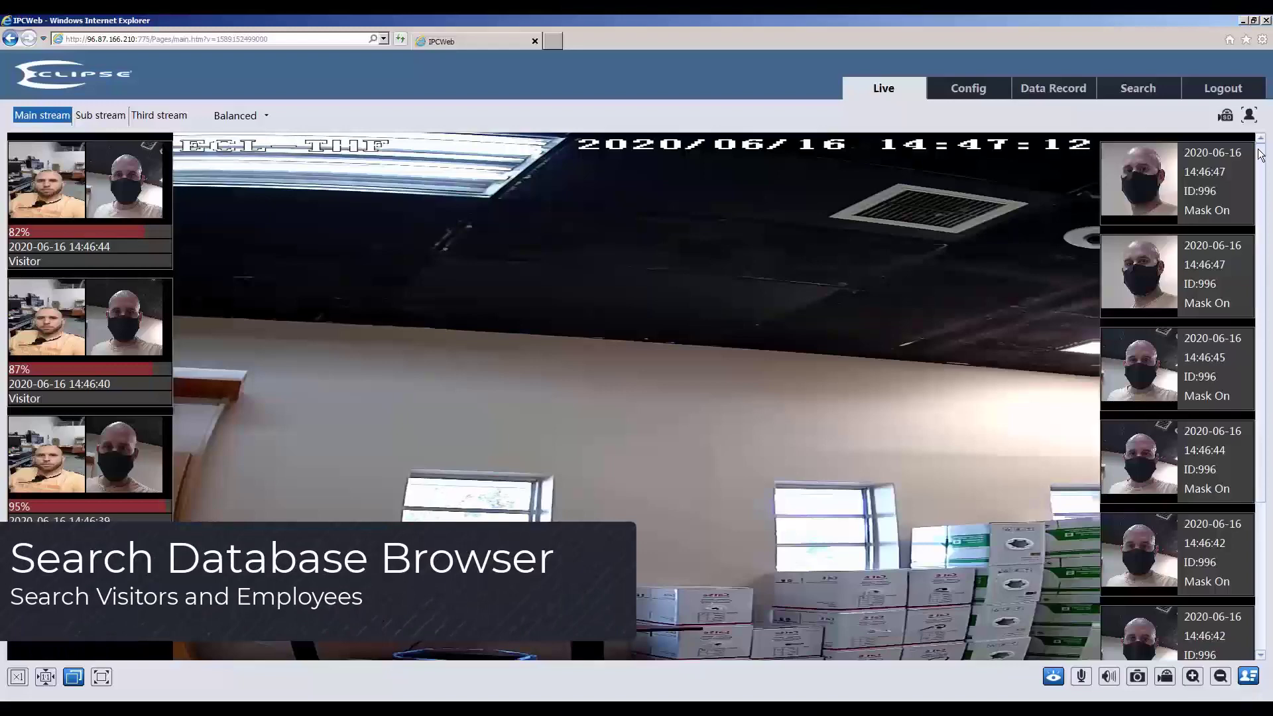
# Search the face recognition data records for 2020-06-16 and check red-marked snapshots for a database match
pyautogui.click(1064, 94)
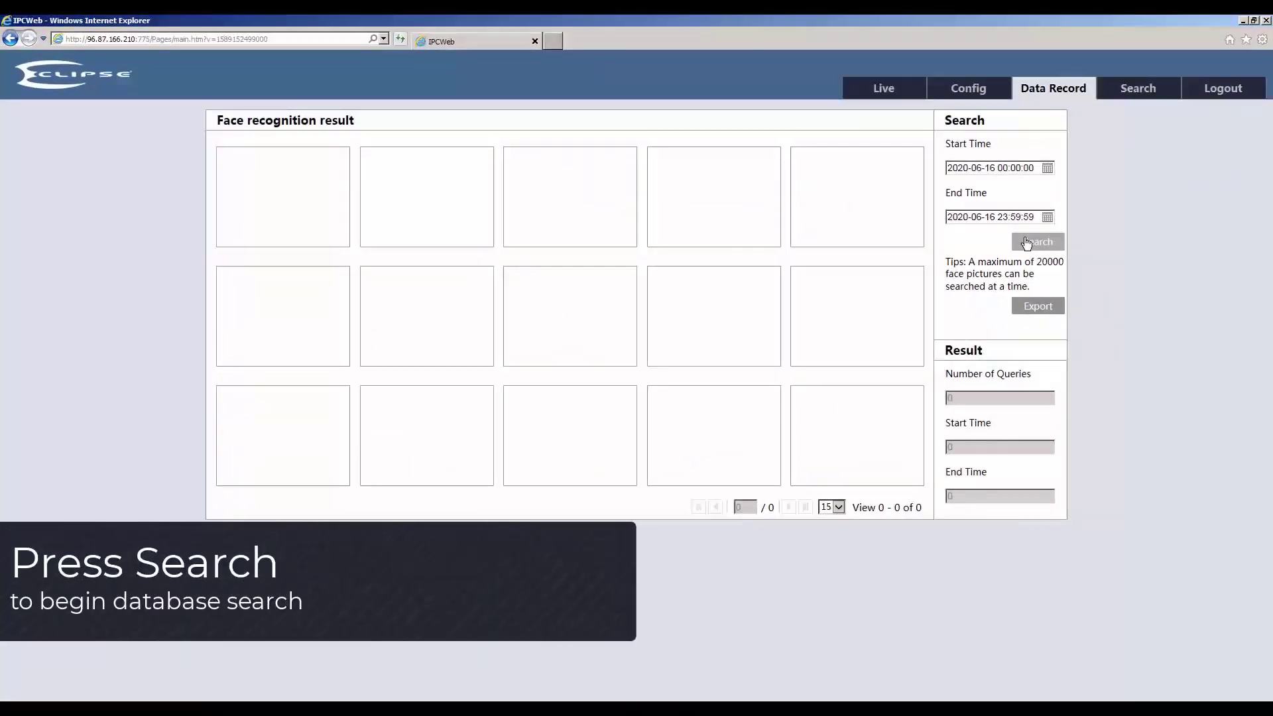
pyautogui.click(1026, 242)
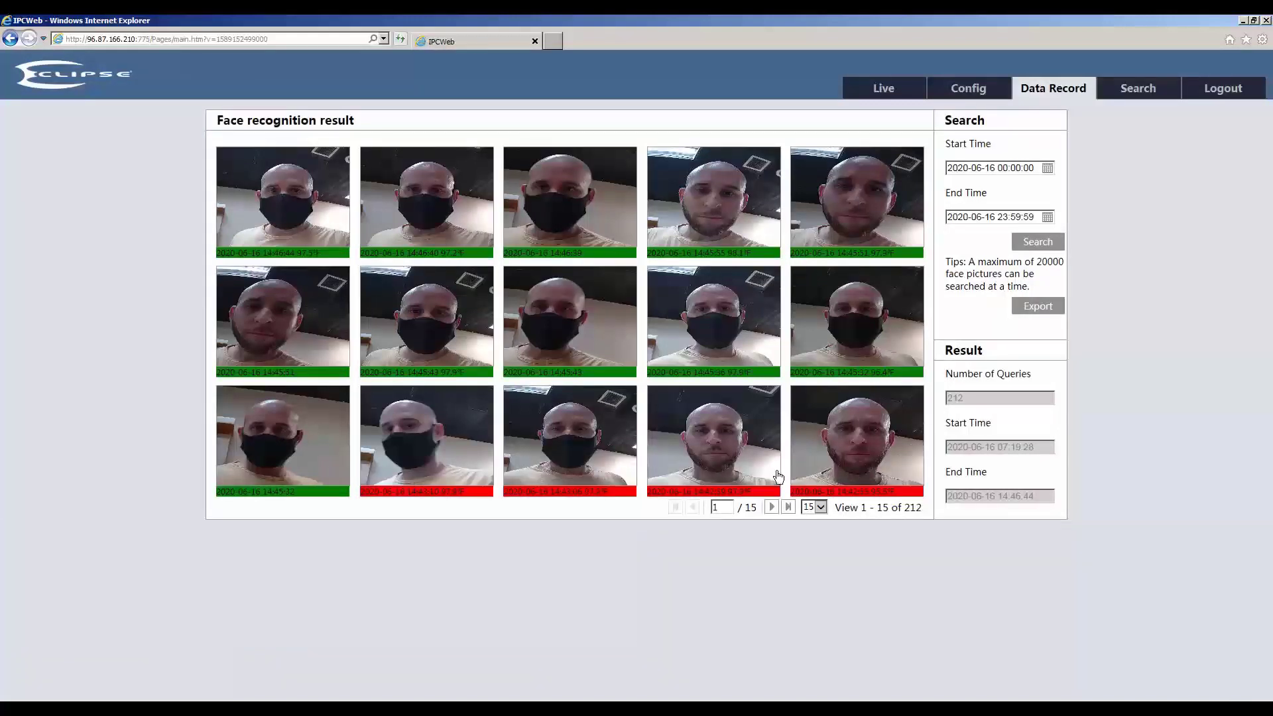
pyautogui.click(430, 466)
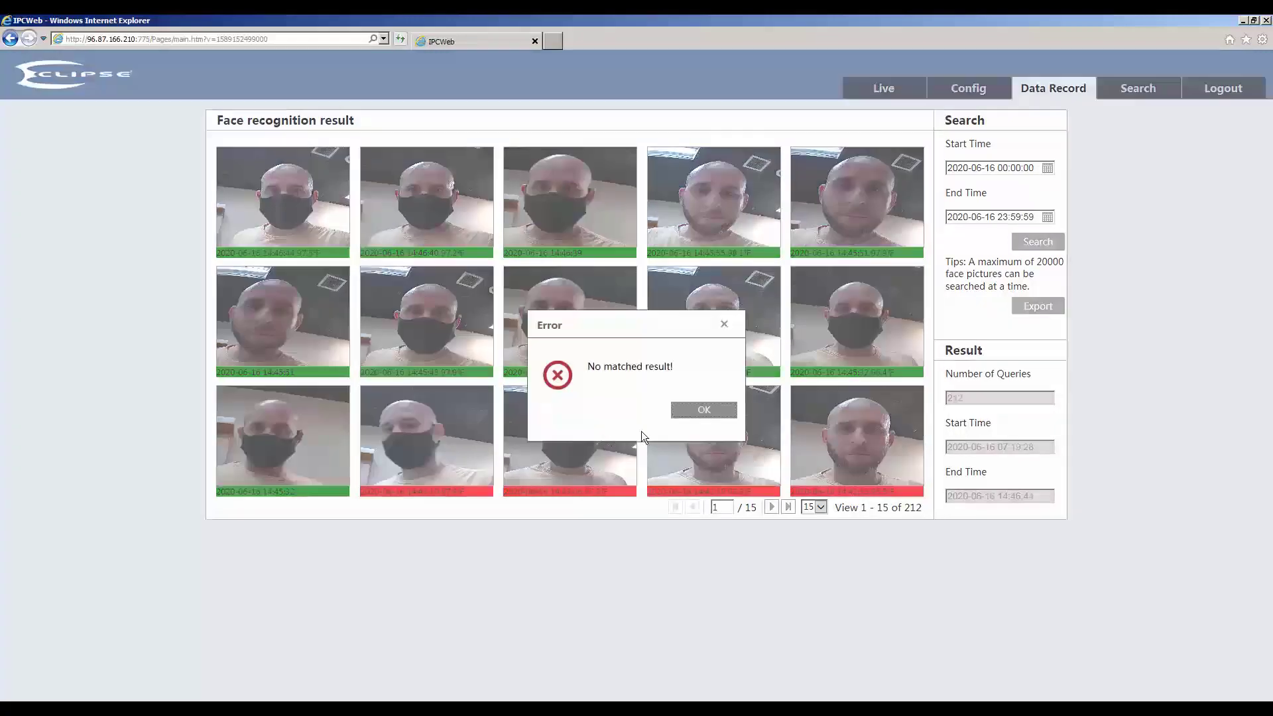
pyautogui.click(703, 410)
pyautogui.click(726, 452)
pyautogui.click(702, 411)
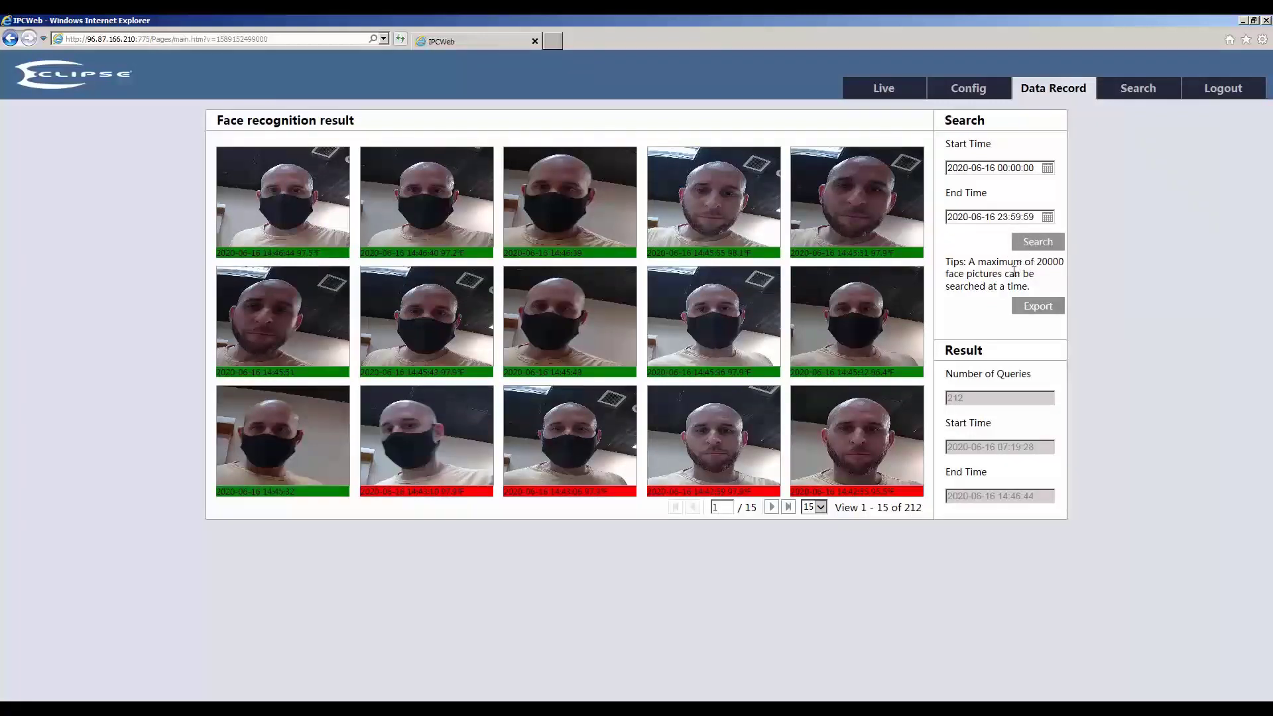
# View the face recognition information of two green-marked snapshots, one without and one with a mask
pyautogui.click(881, 194)
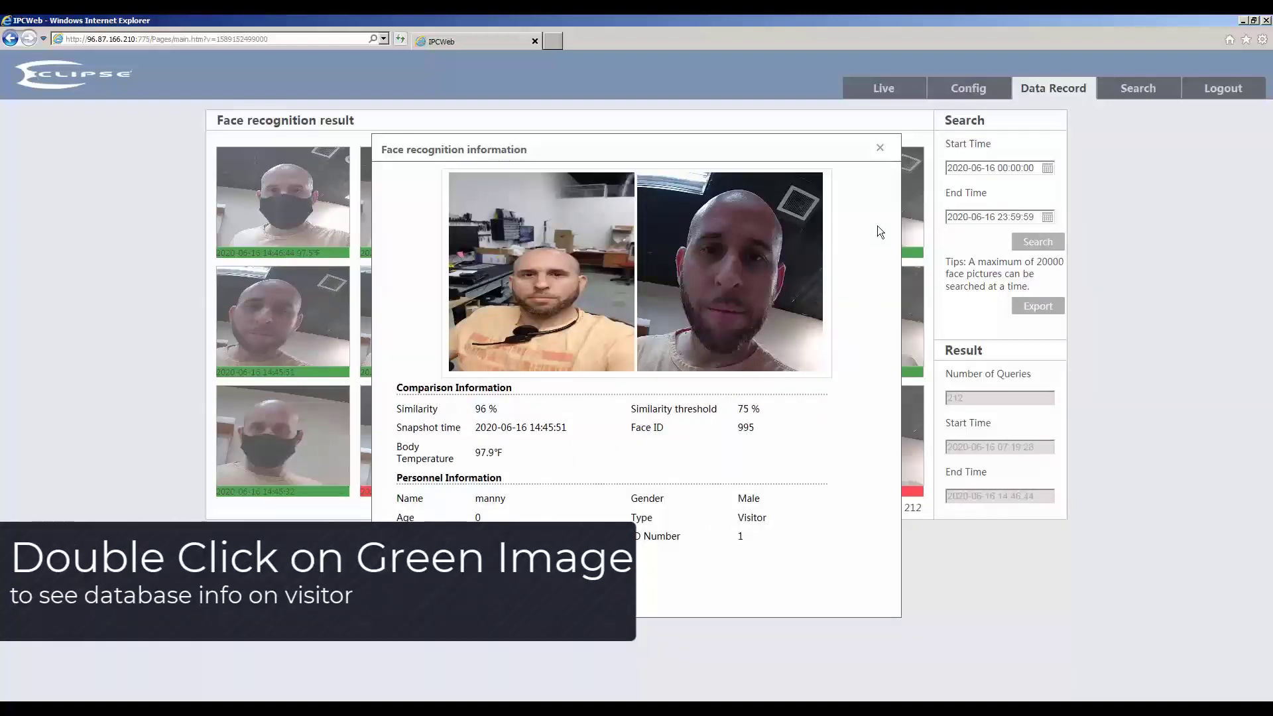
pyautogui.click(879, 149)
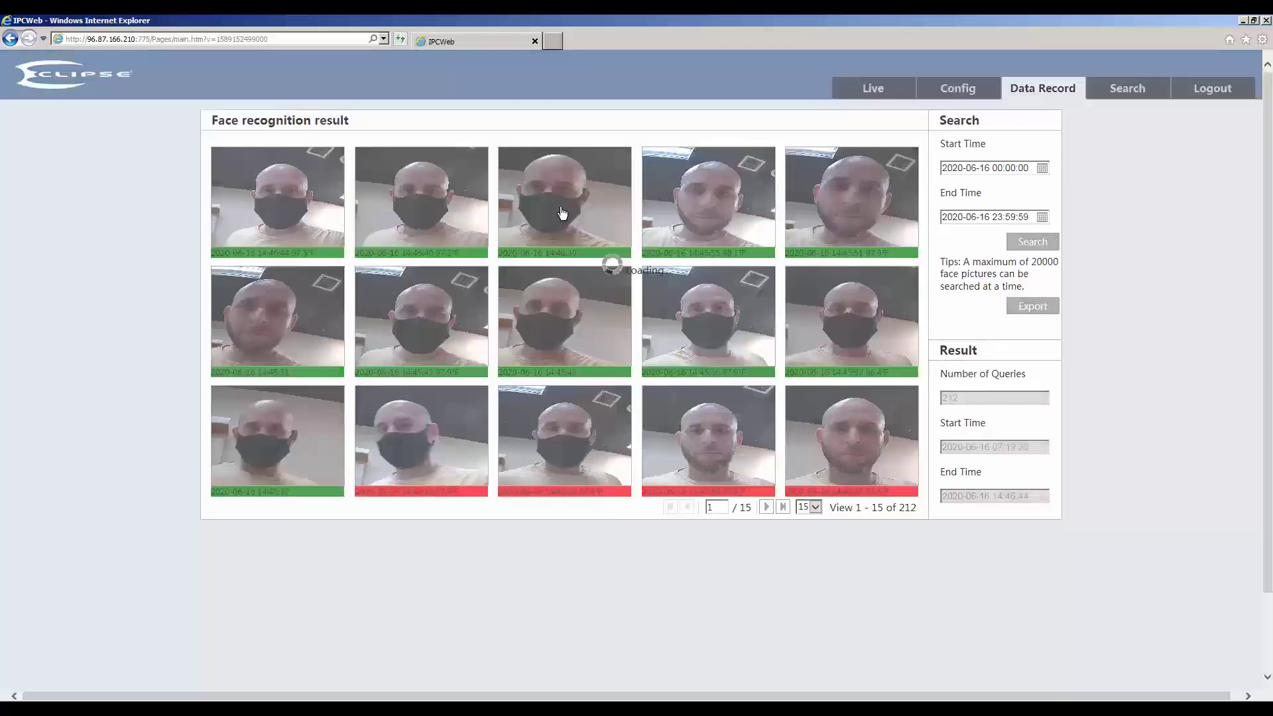
pyautogui.doubleClick(563, 214)
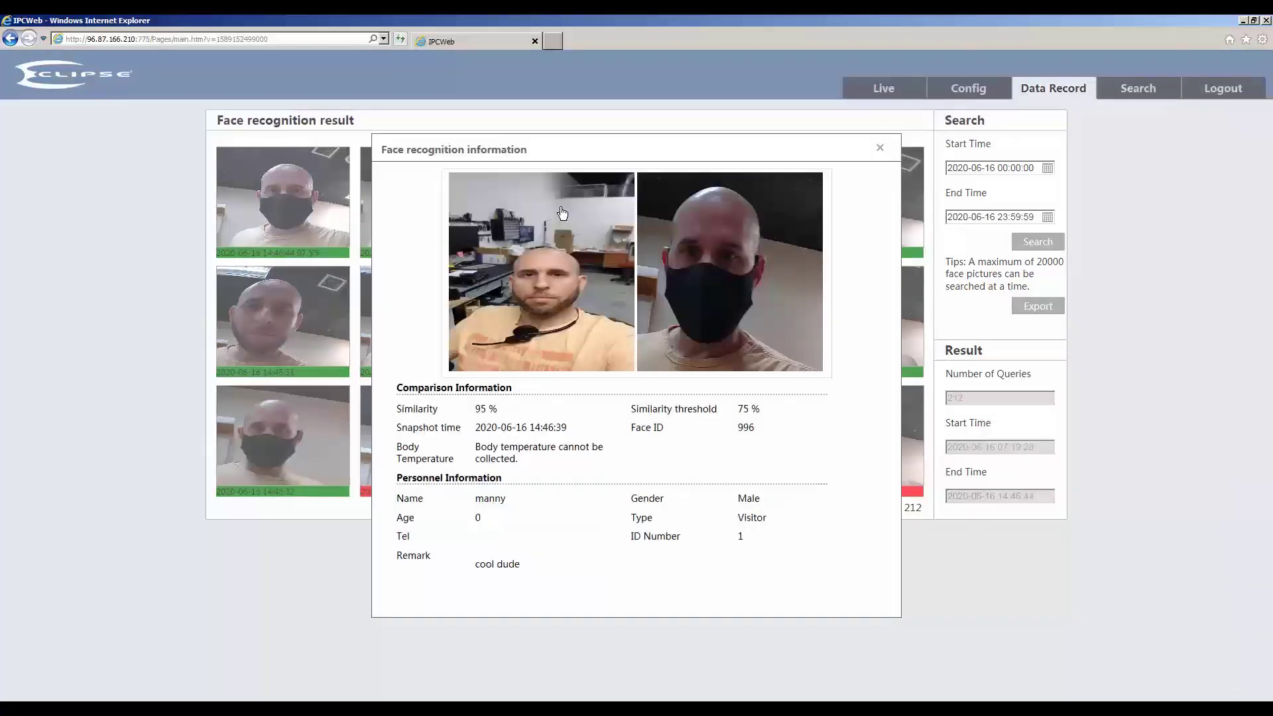
pyautogui.click(878, 149)
# Search the SD card recordings for 2020-06-16 and play the clip starting at 14:42:55
pyautogui.click(1137, 90)
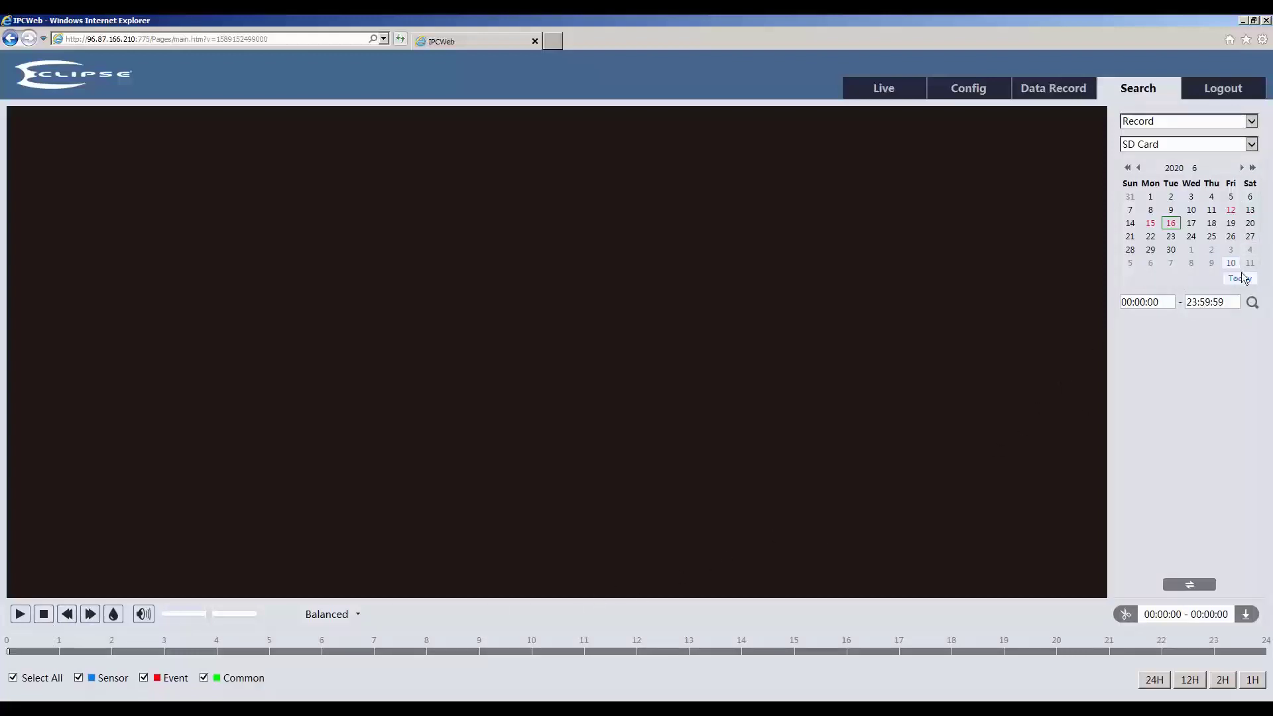
pyautogui.click(1252, 303)
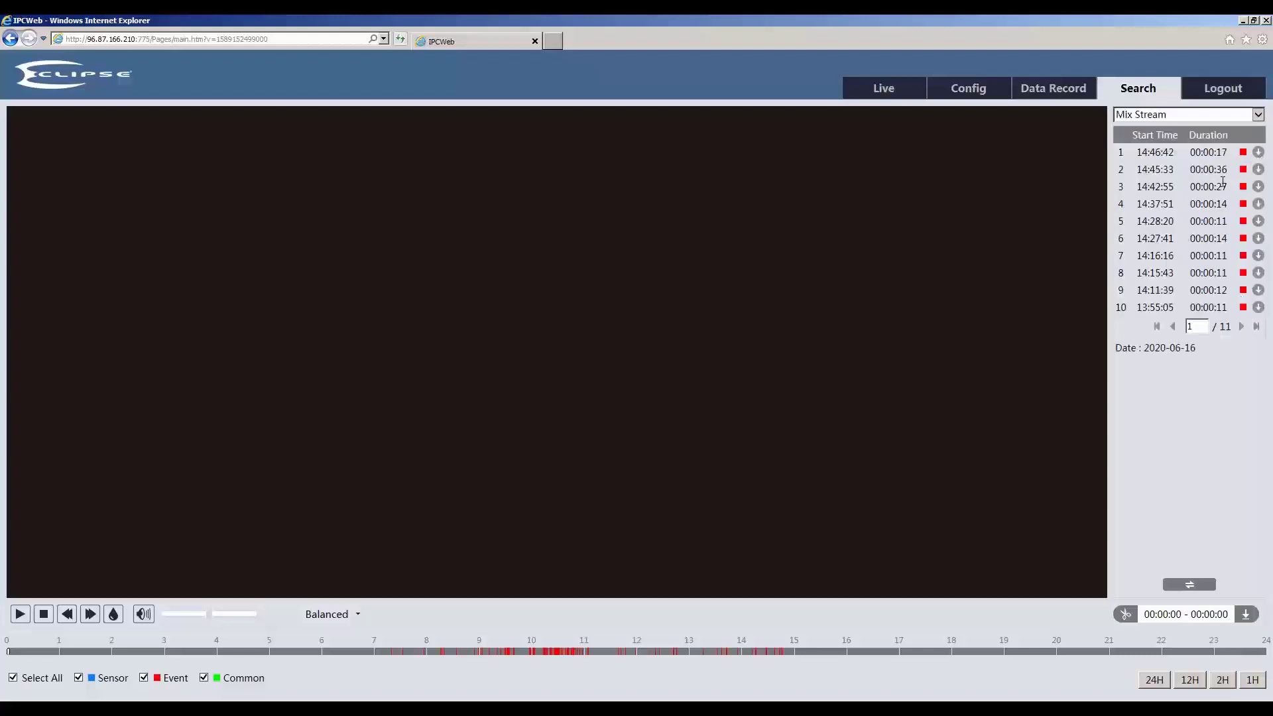
pyautogui.click(1172, 189)
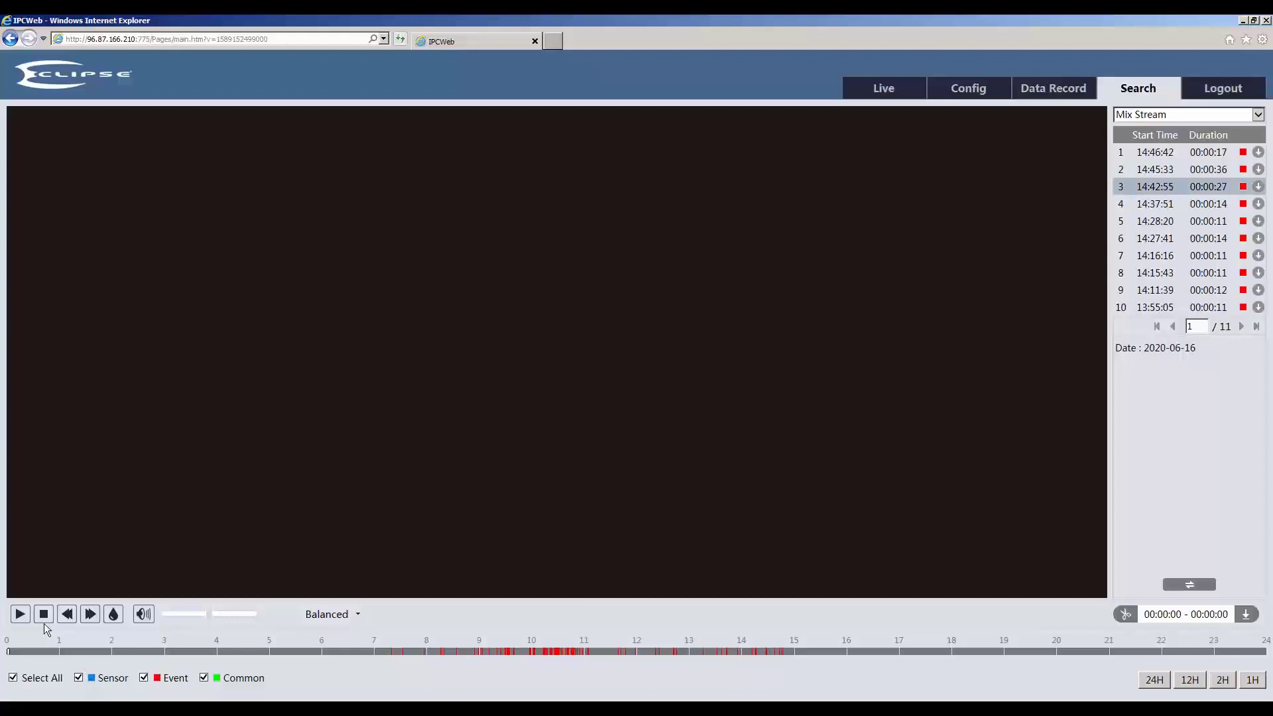
pyautogui.click(21, 615)
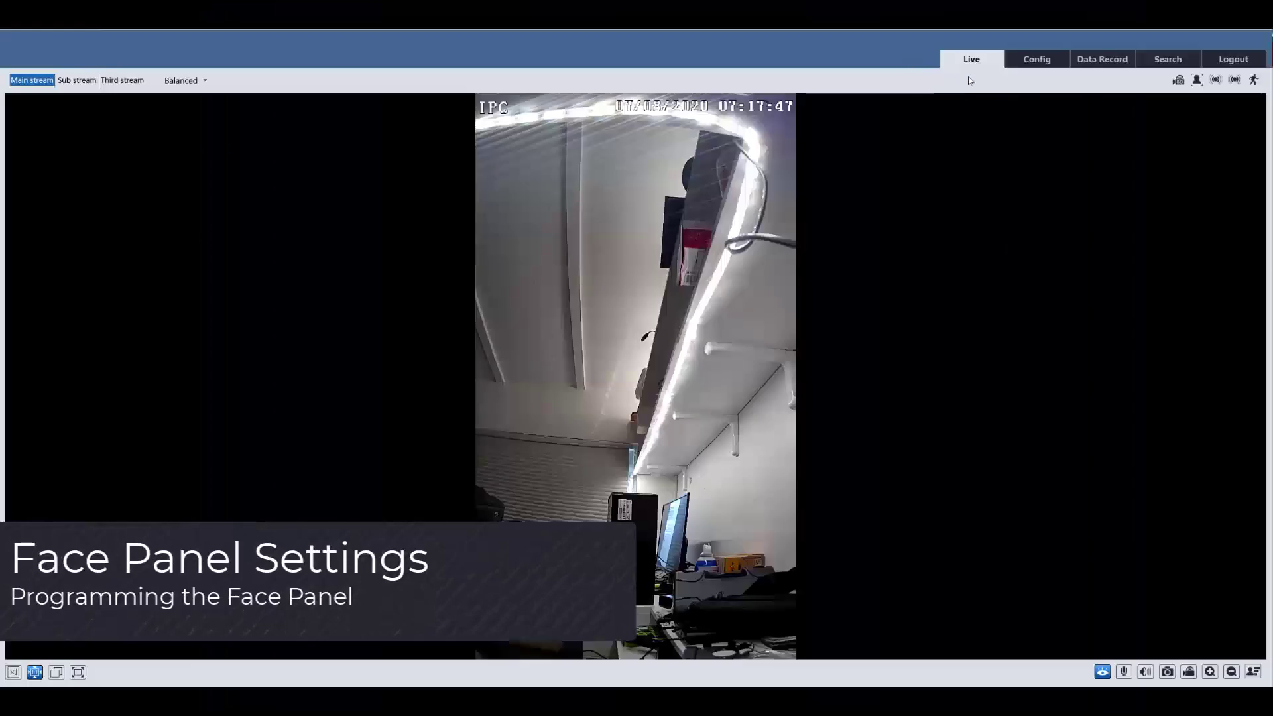
# Open the Face Match detection settings and review the options for saving source and face information
pyautogui.click(1032, 65)
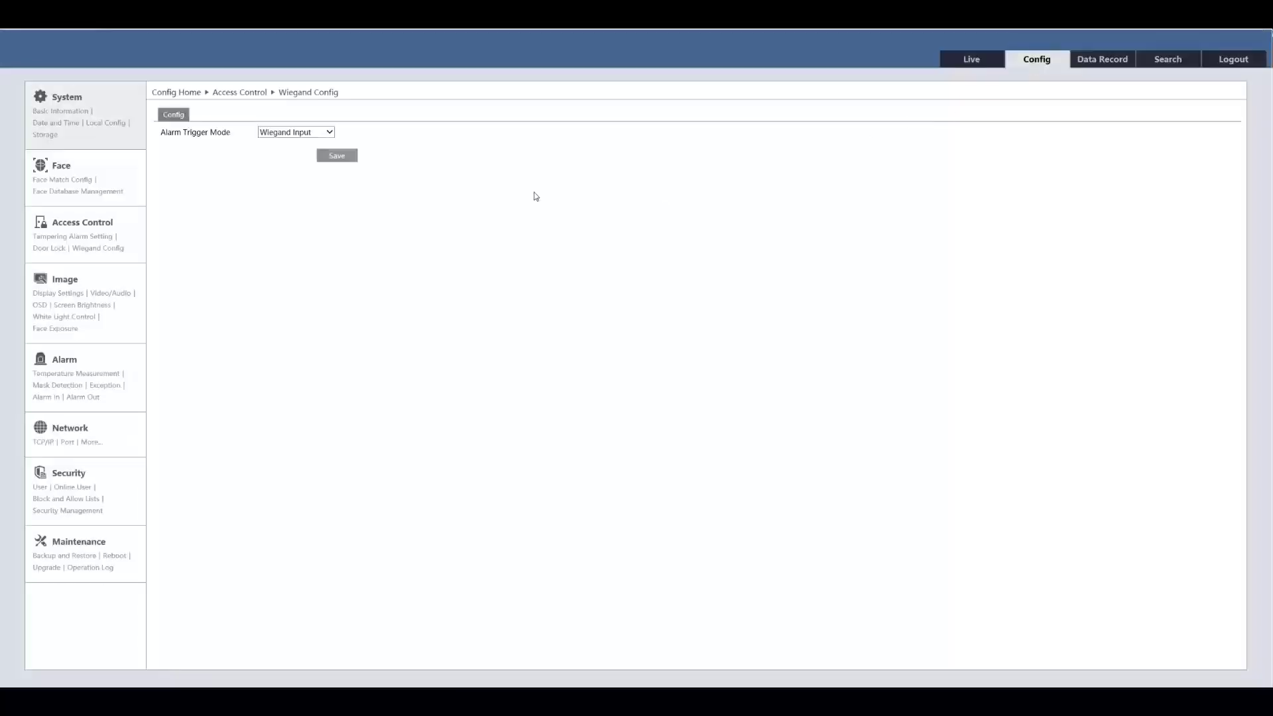
pyautogui.click(83, 181)
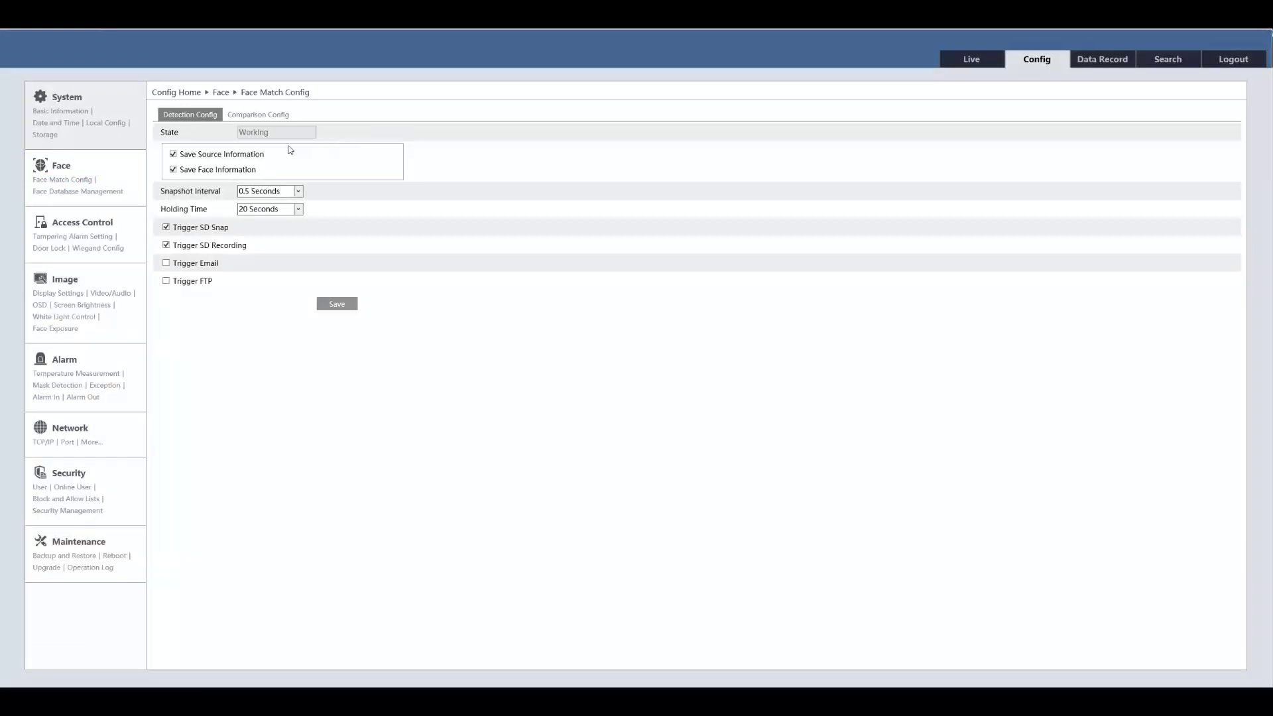
pyautogui.click(226, 154)
pyautogui.click(234, 171)
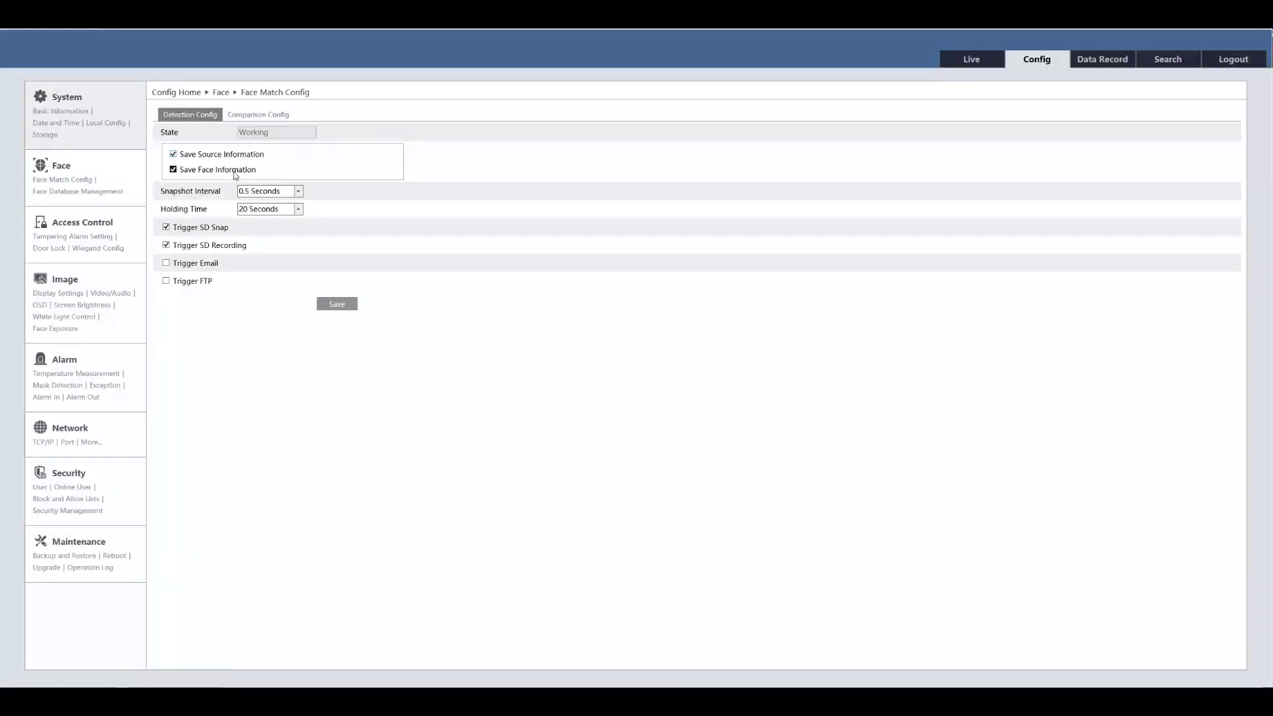
pyautogui.click(235, 173)
# Review the snapshot interval choices and set the face detection holding time to 10 seconds
pyautogui.click(299, 191)
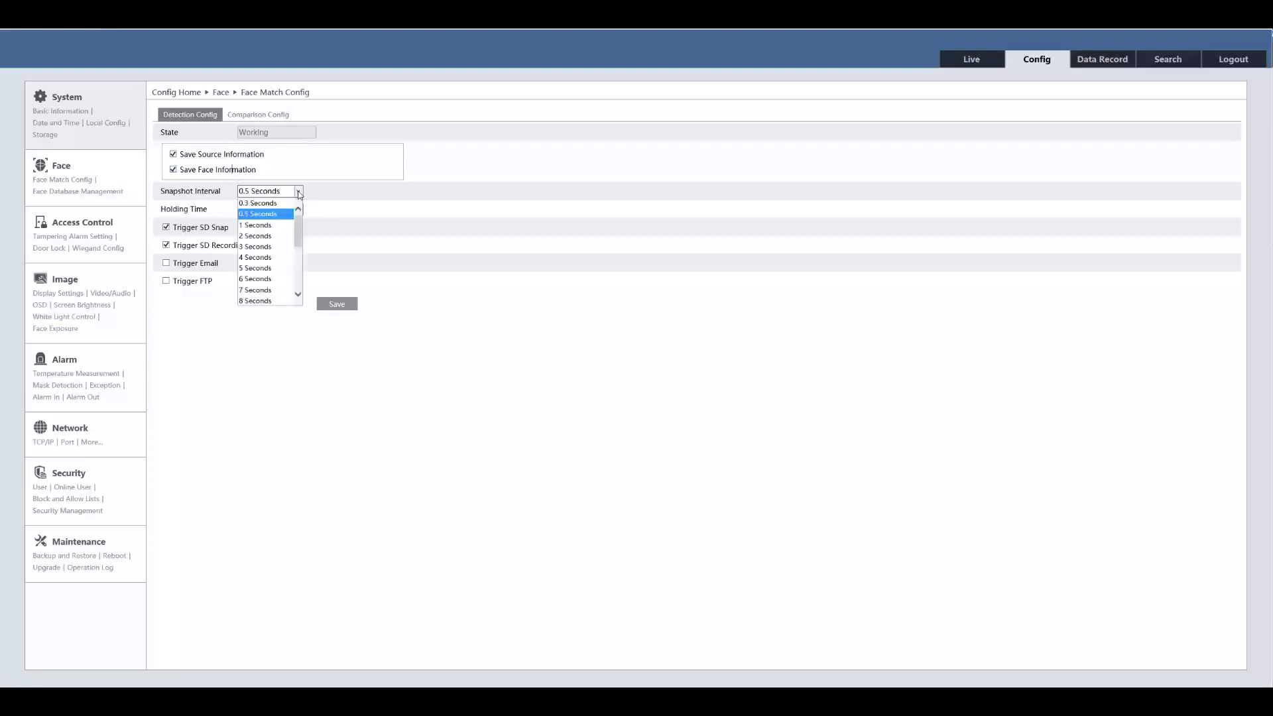
pyautogui.click(328, 223)
pyautogui.click(299, 210)
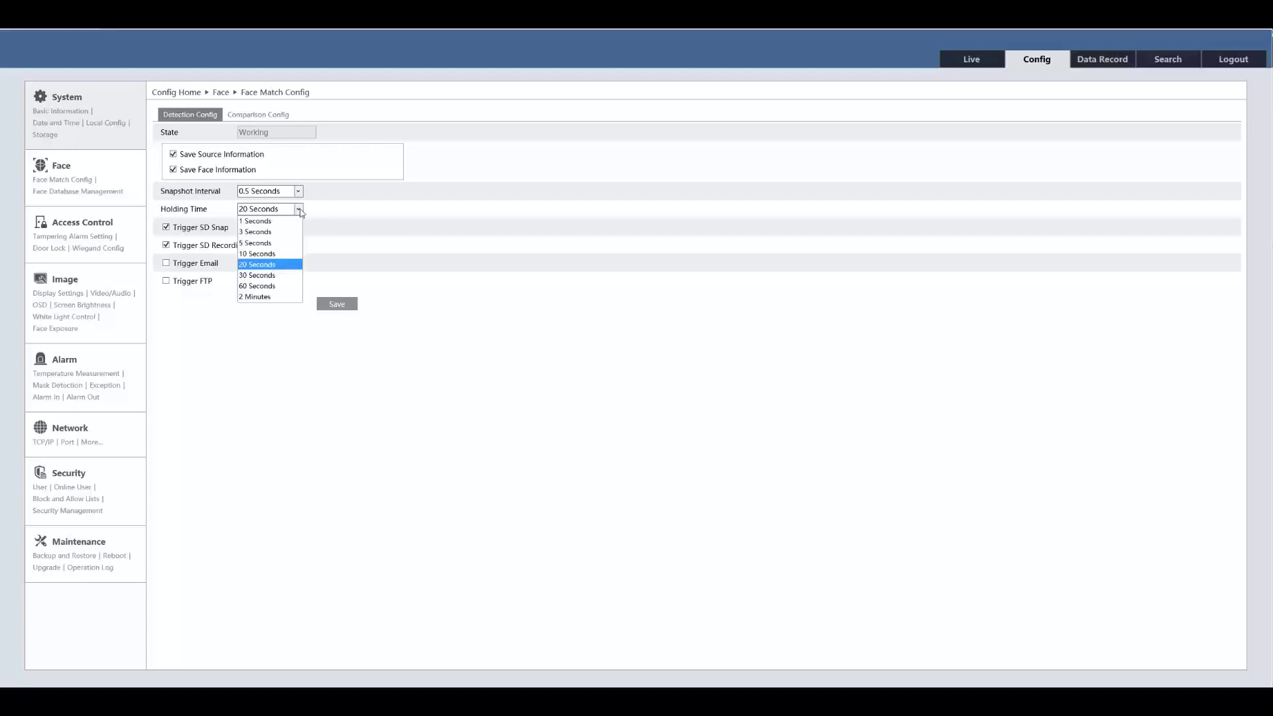
pyautogui.click(301, 256)
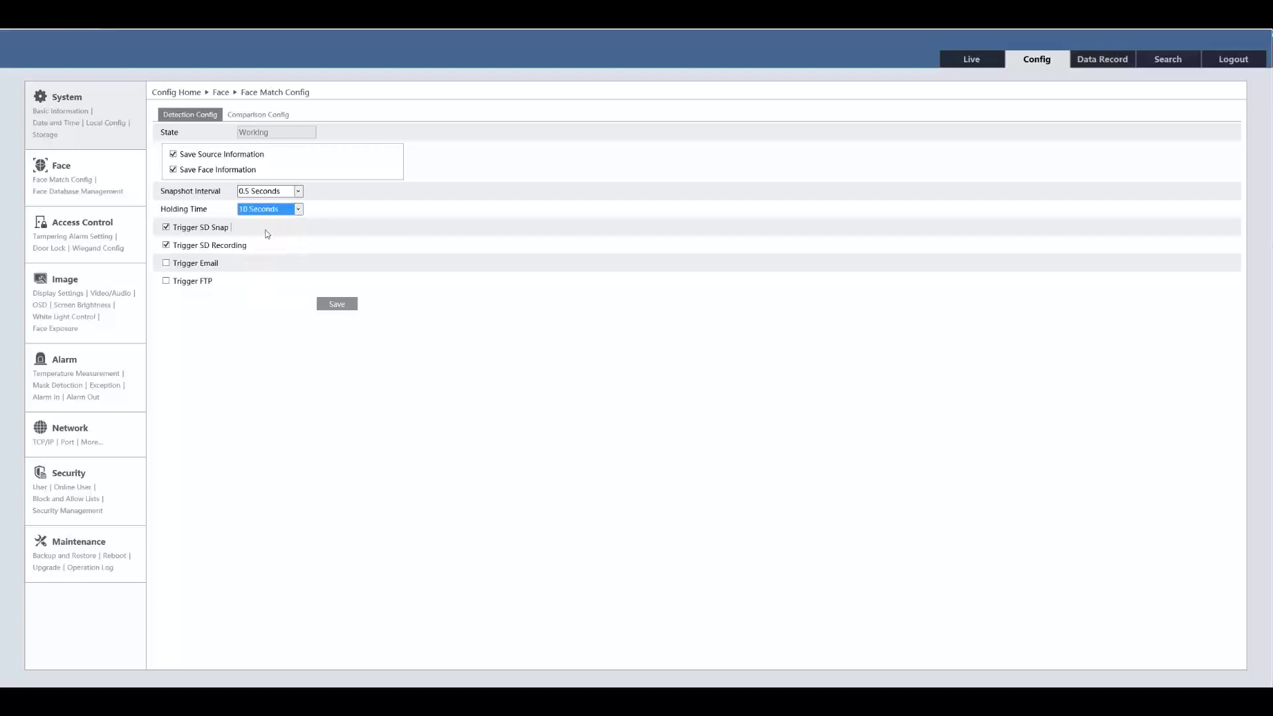
# Examine the Trigger Email and Trigger FTP options for face detection, leaving both disabled
pyautogui.click(205, 268)
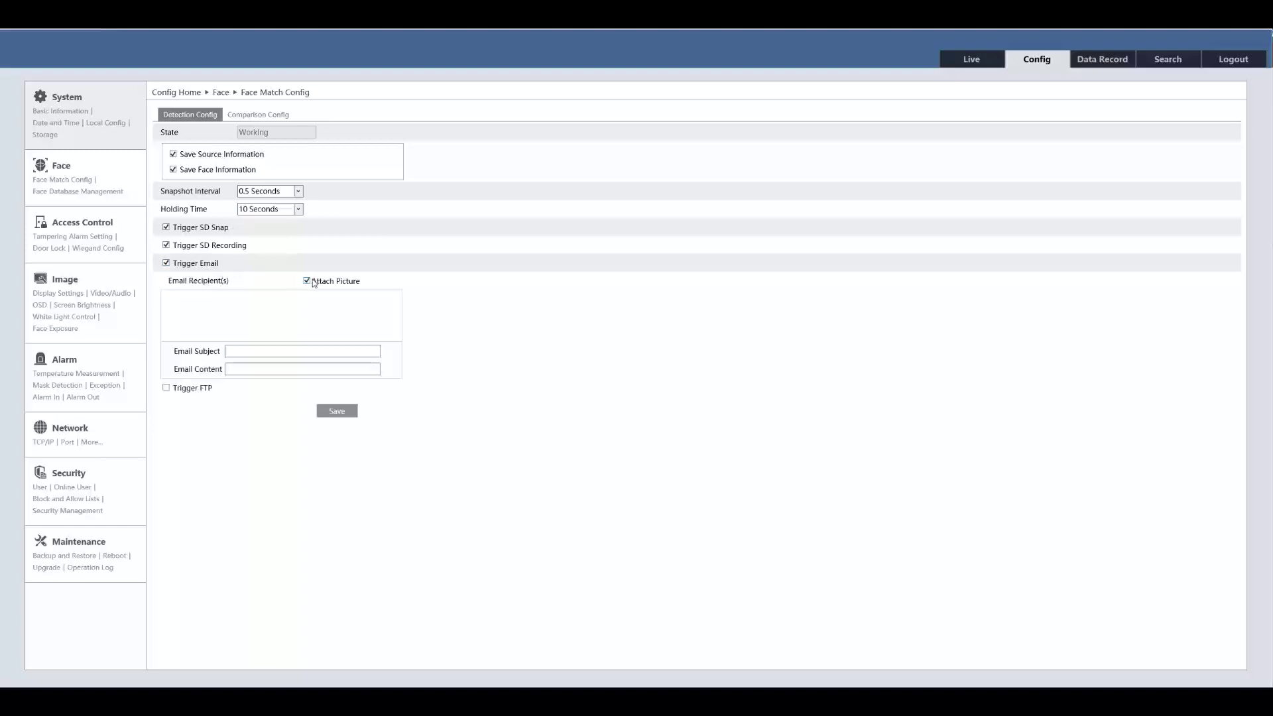
pyautogui.click(203, 263)
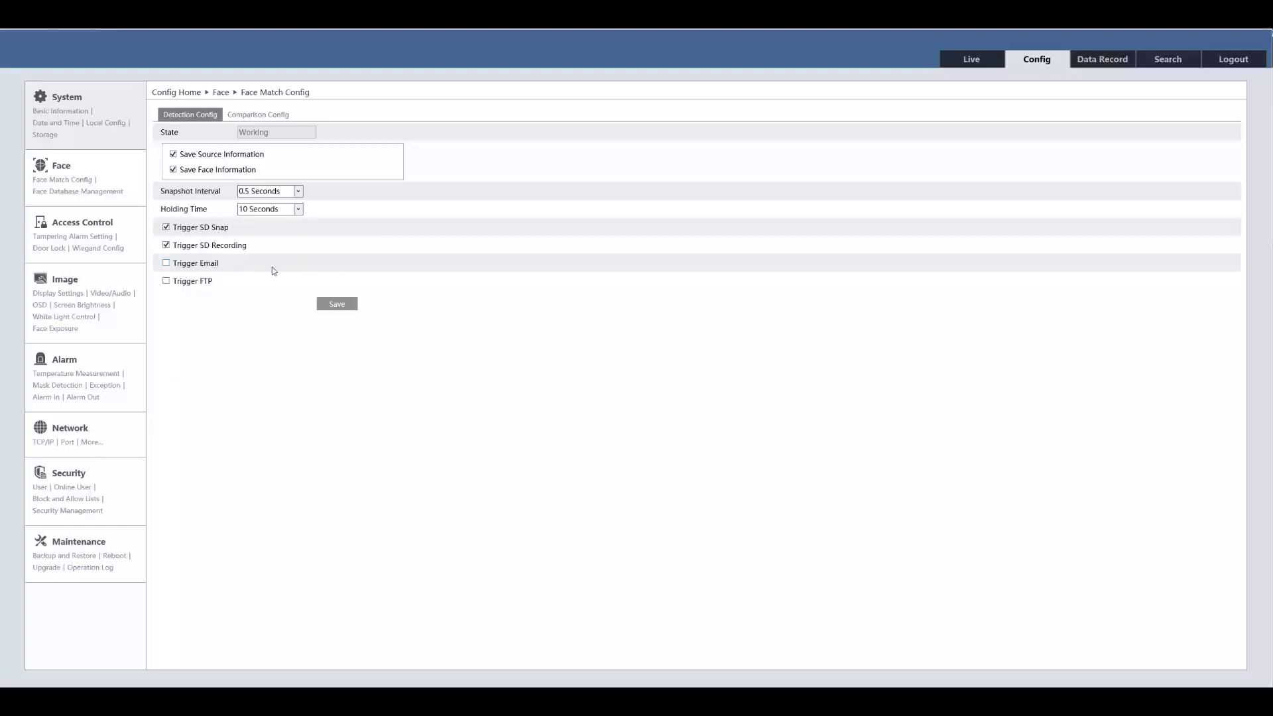
pyautogui.click(208, 283)
pyautogui.click(208, 284)
# Open the face comparison settings and review the available deduplication periods
pyautogui.click(275, 122)
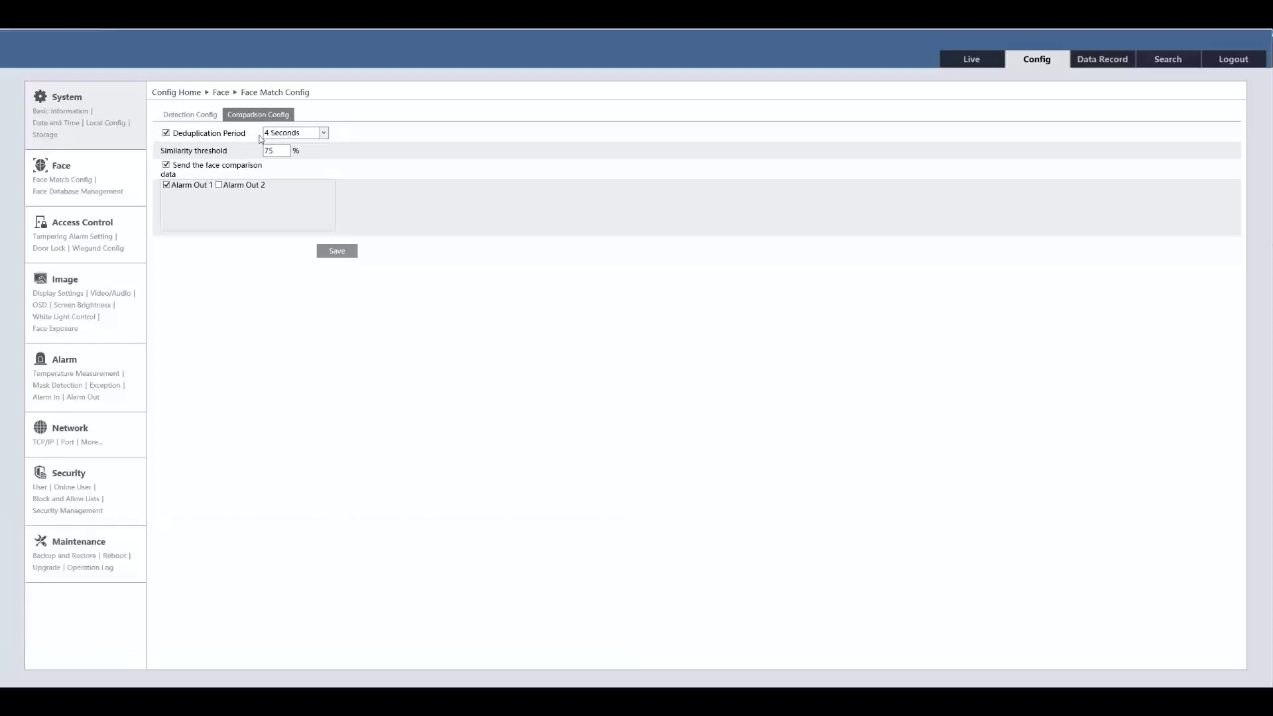
pyautogui.click(324, 132)
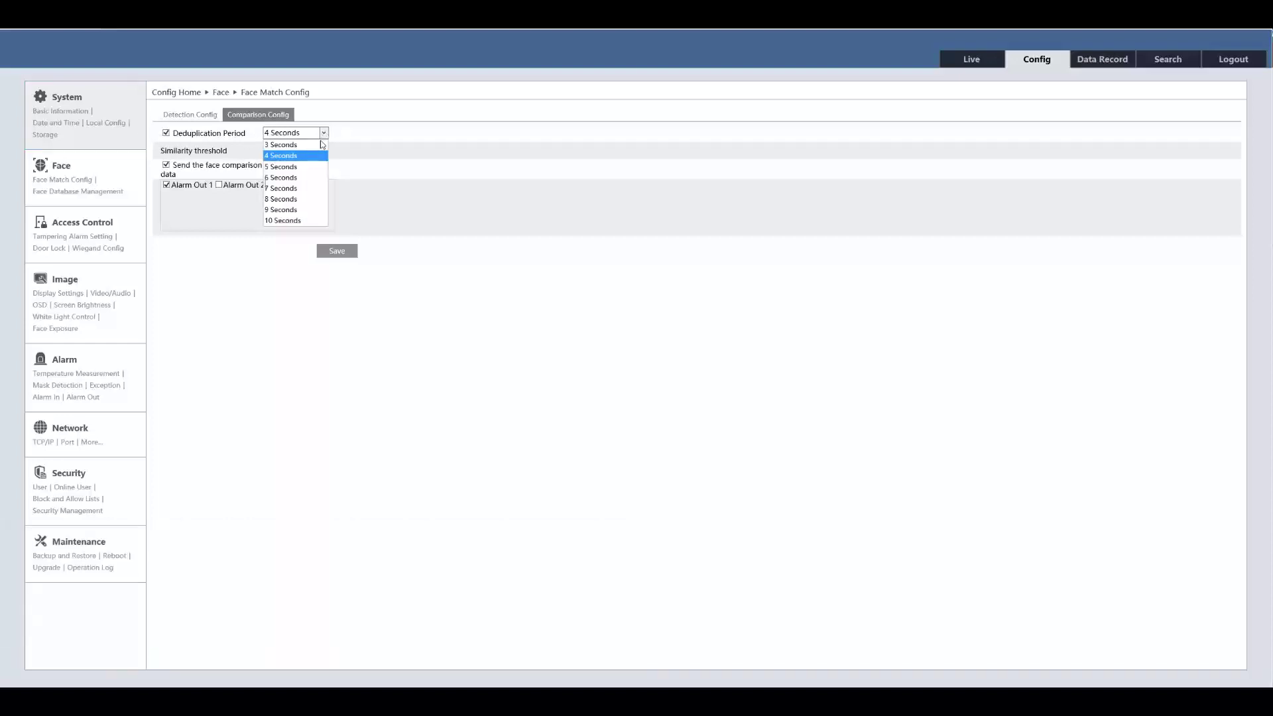
pyautogui.click(351, 157)
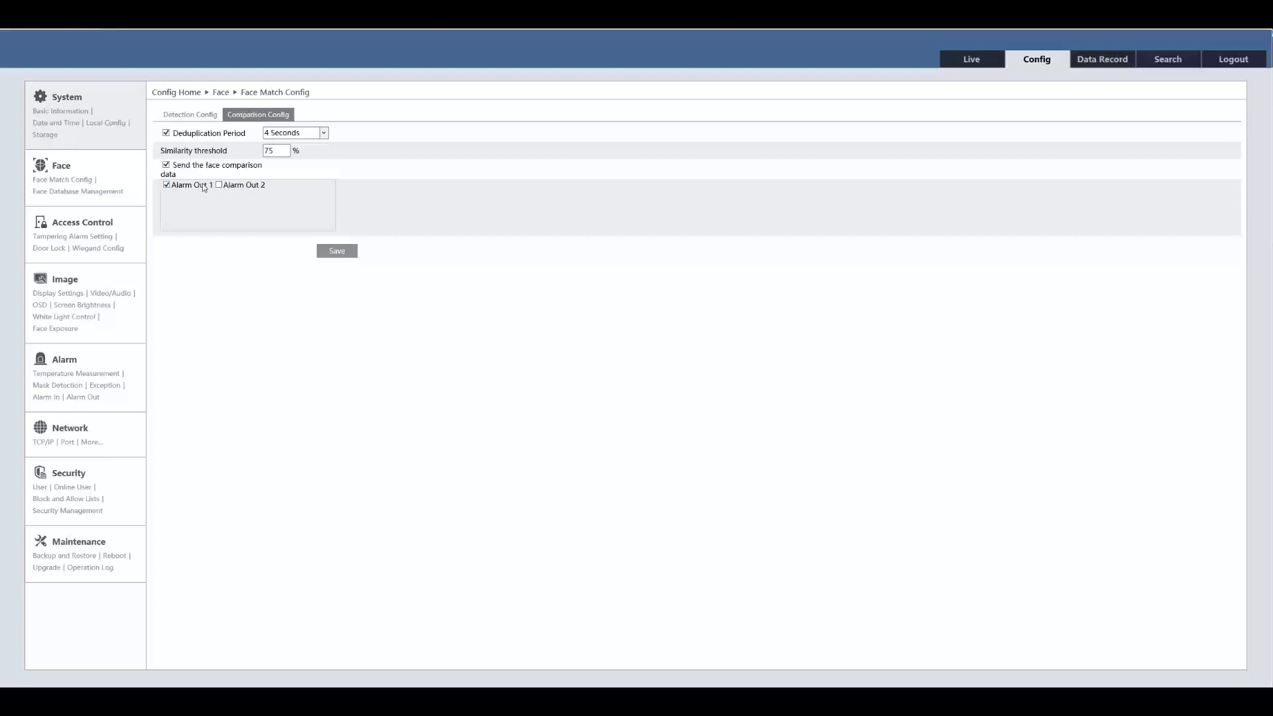
# In face database management, review the Add User list type and gender choices and the Task List rules for batch import
pyautogui.click(91, 192)
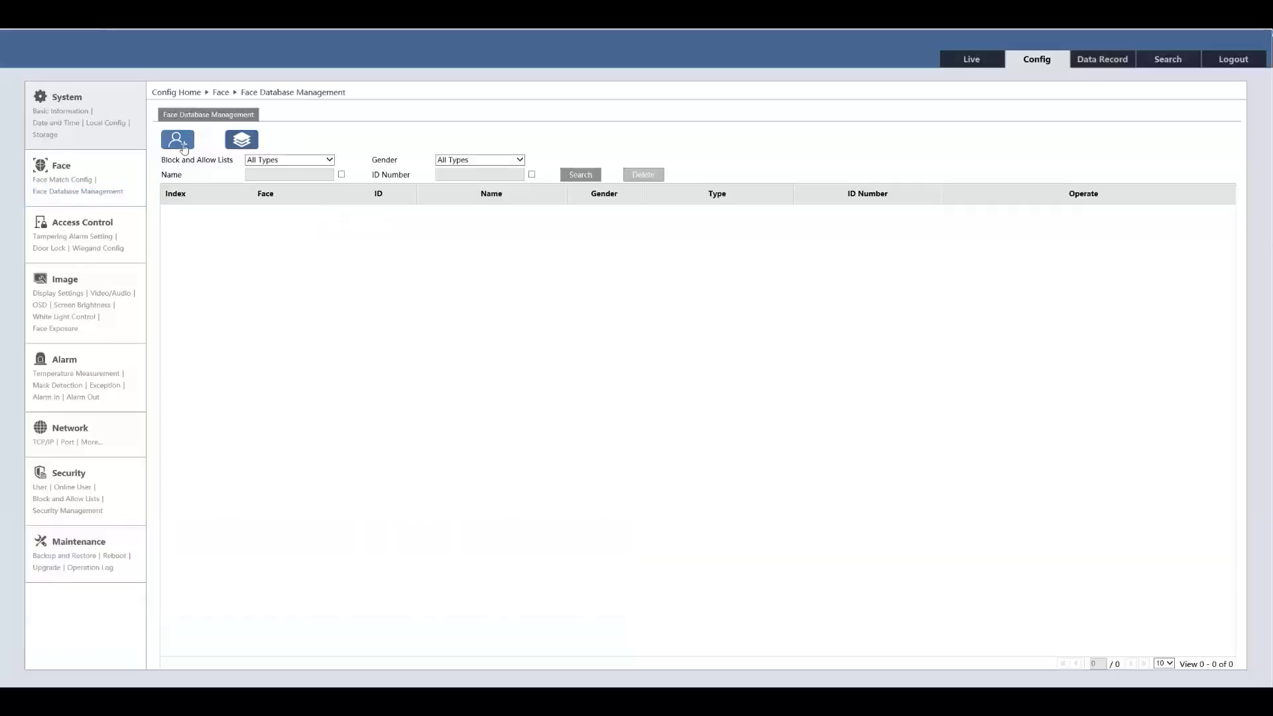
pyautogui.click(177, 140)
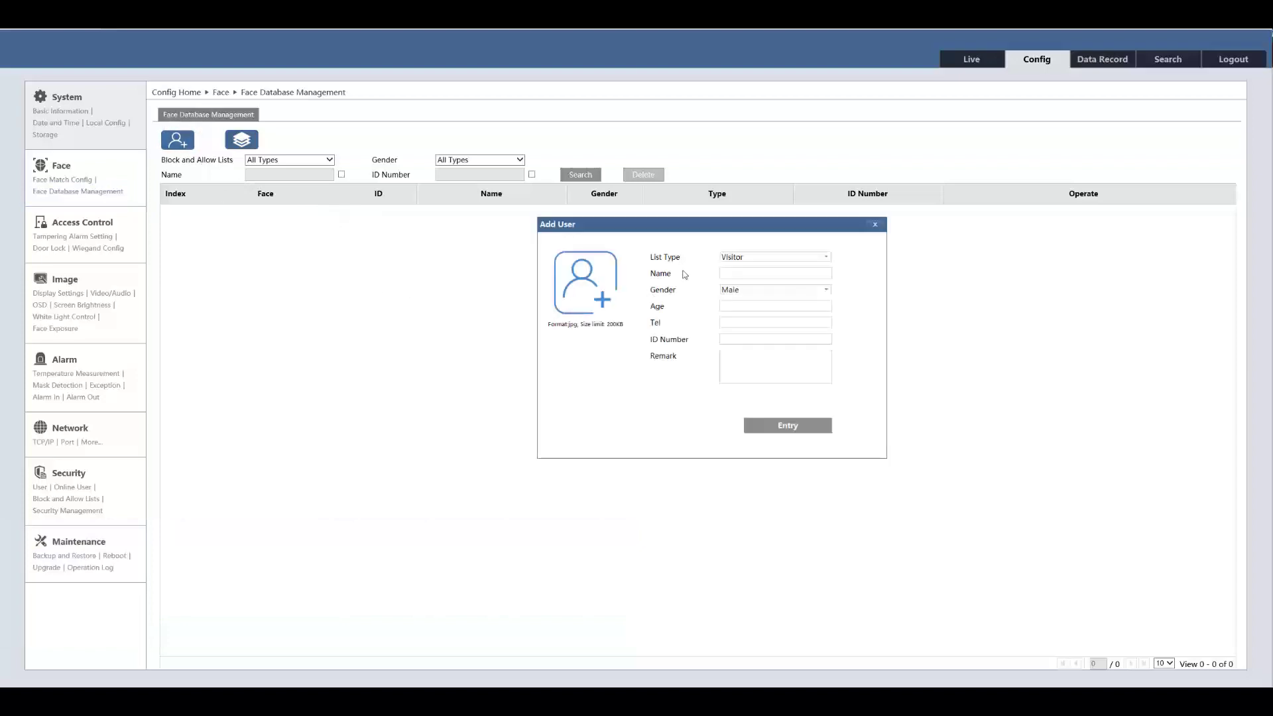
pyautogui.click(761, 259)
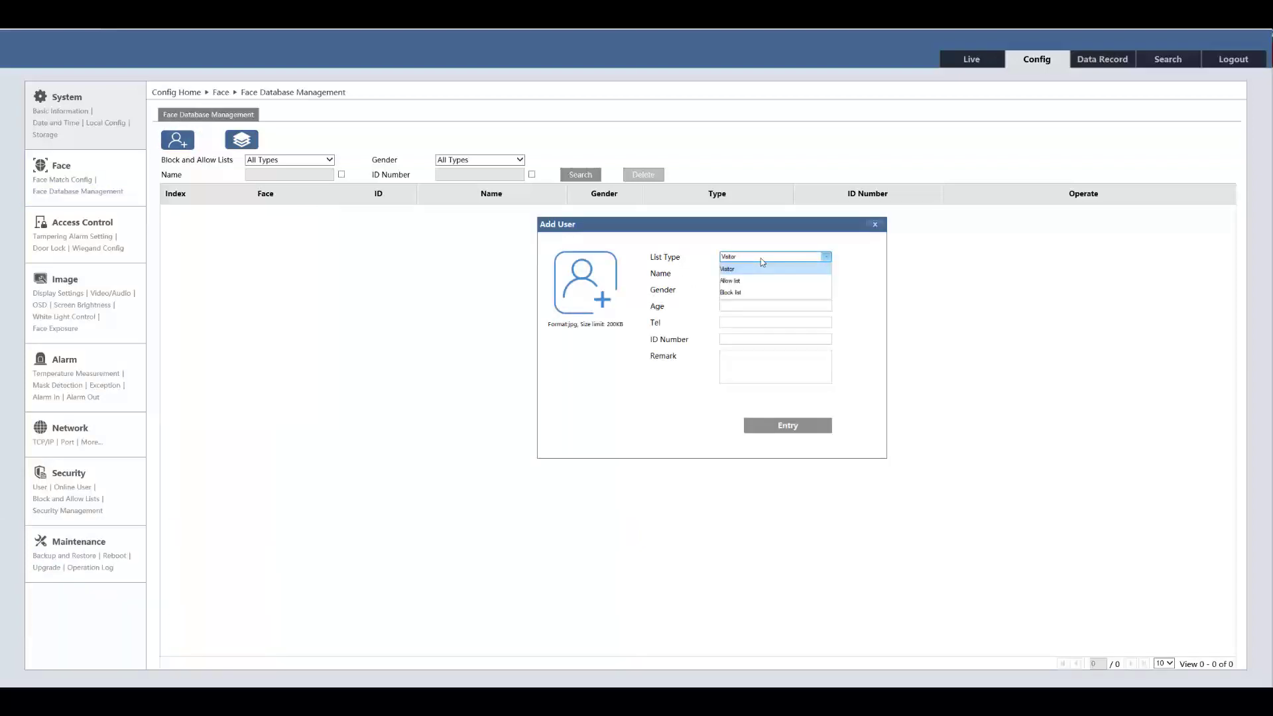
pyautogui.click(690, 260)
pyautogui.click(747, 289)
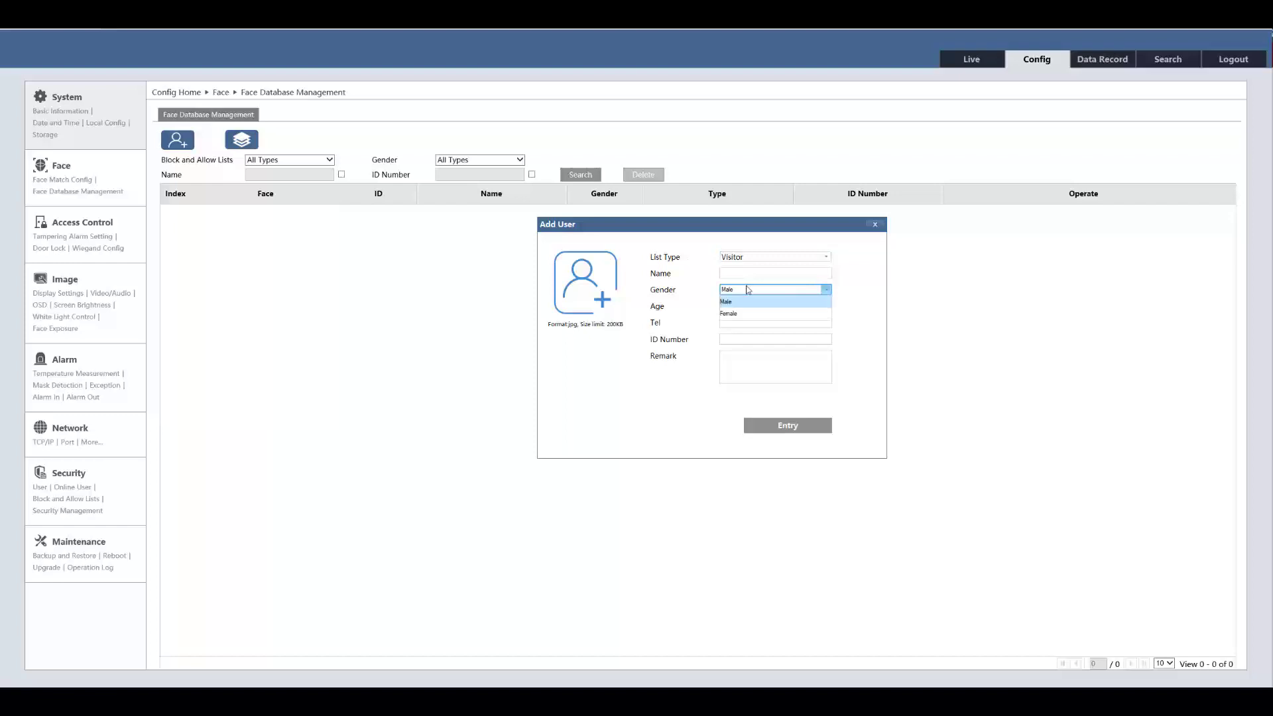
pyautogui.click(706, 291)
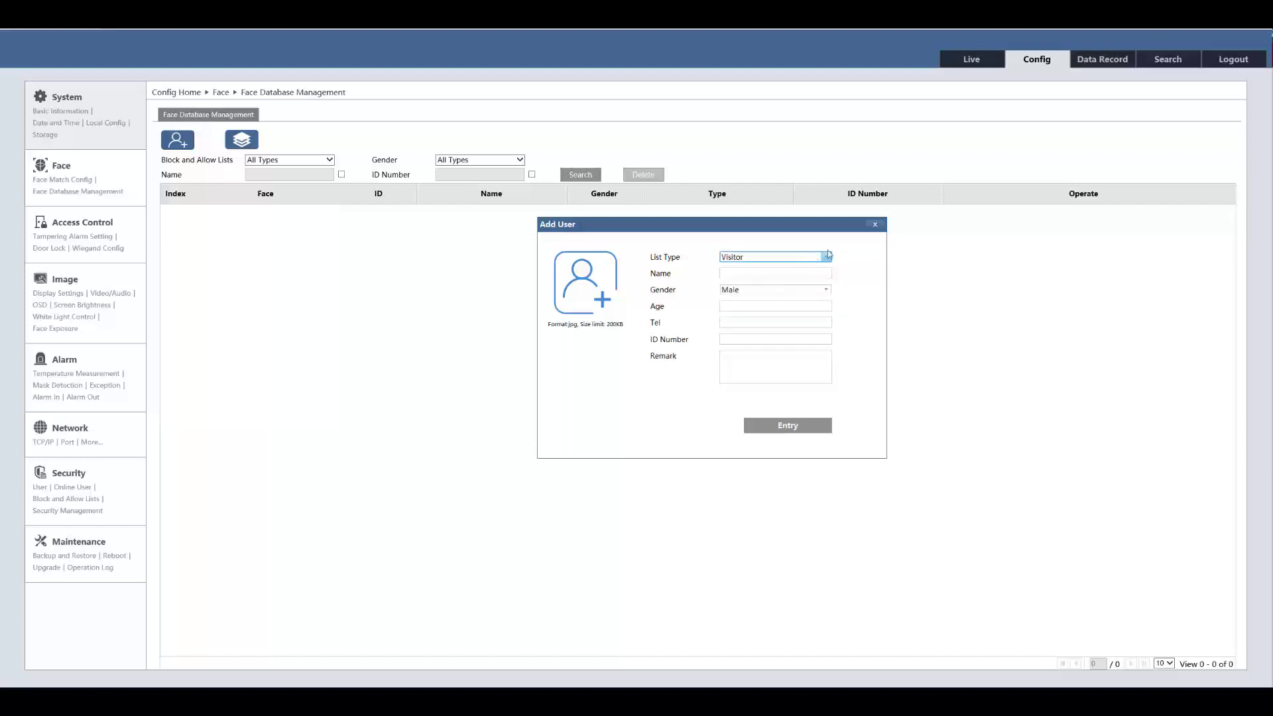
pyautogui.click(875, 228)
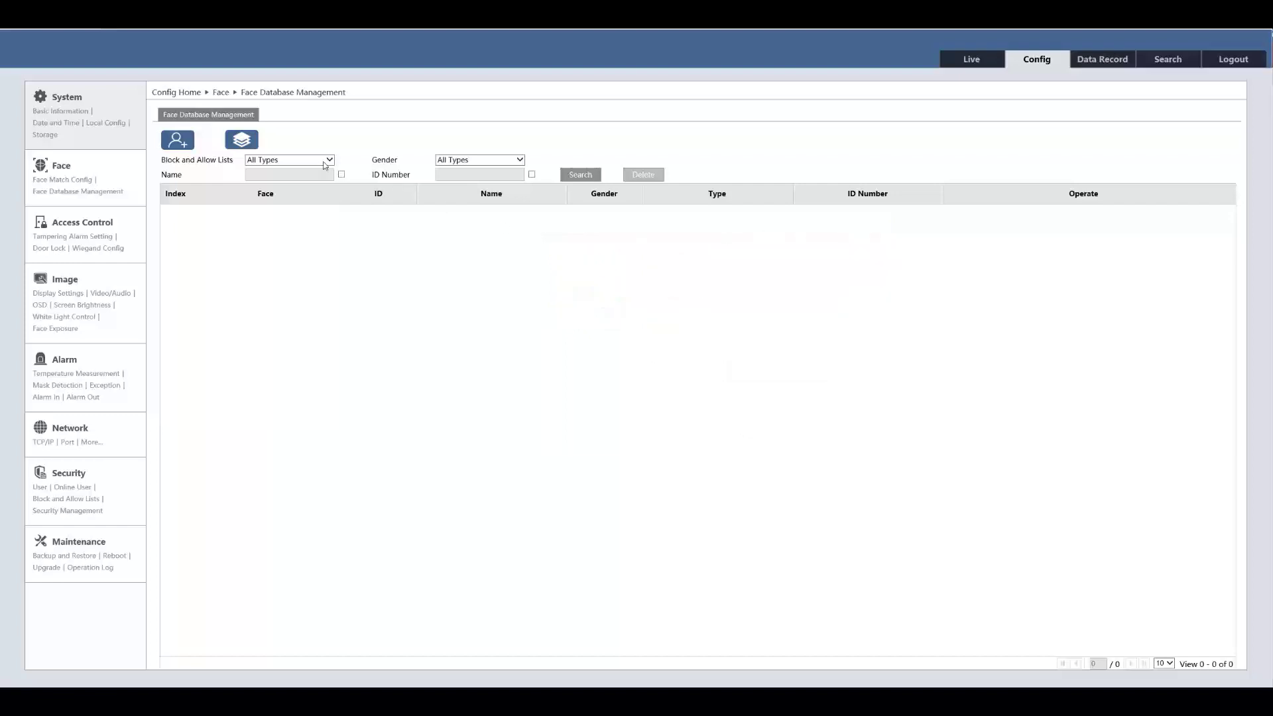
pyautogui.click(251, 144)
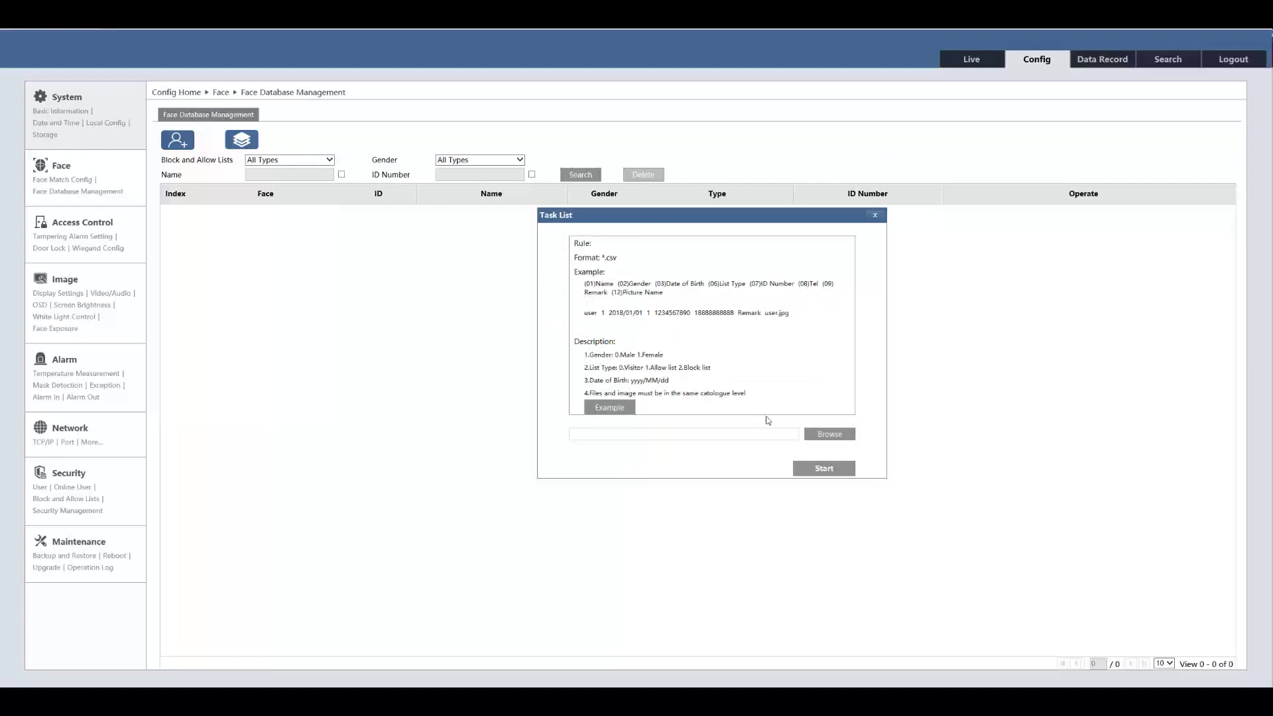
pyautogui.click(876, 219)
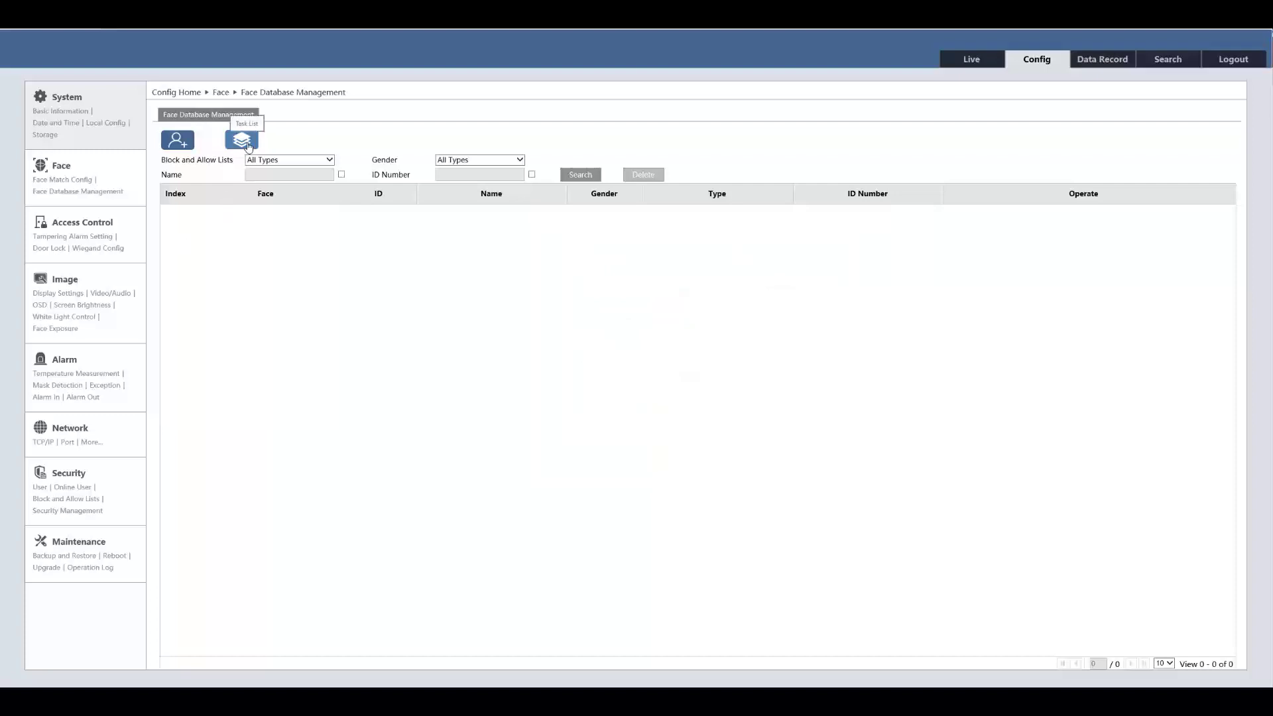
# Review the list type and gender filters and search the face database with both set to All Types
pyautogui.click(329, 160)
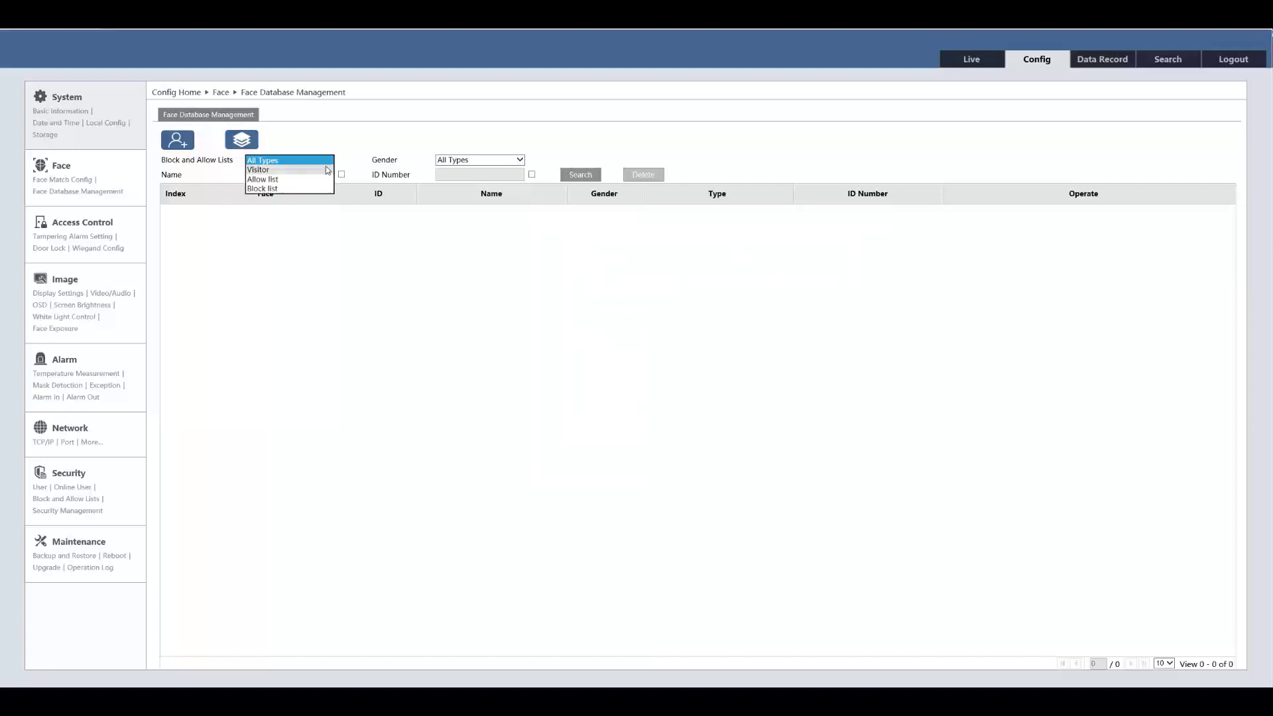
pyautogui.click(456, 165)
pyautogui.click(456, 162)
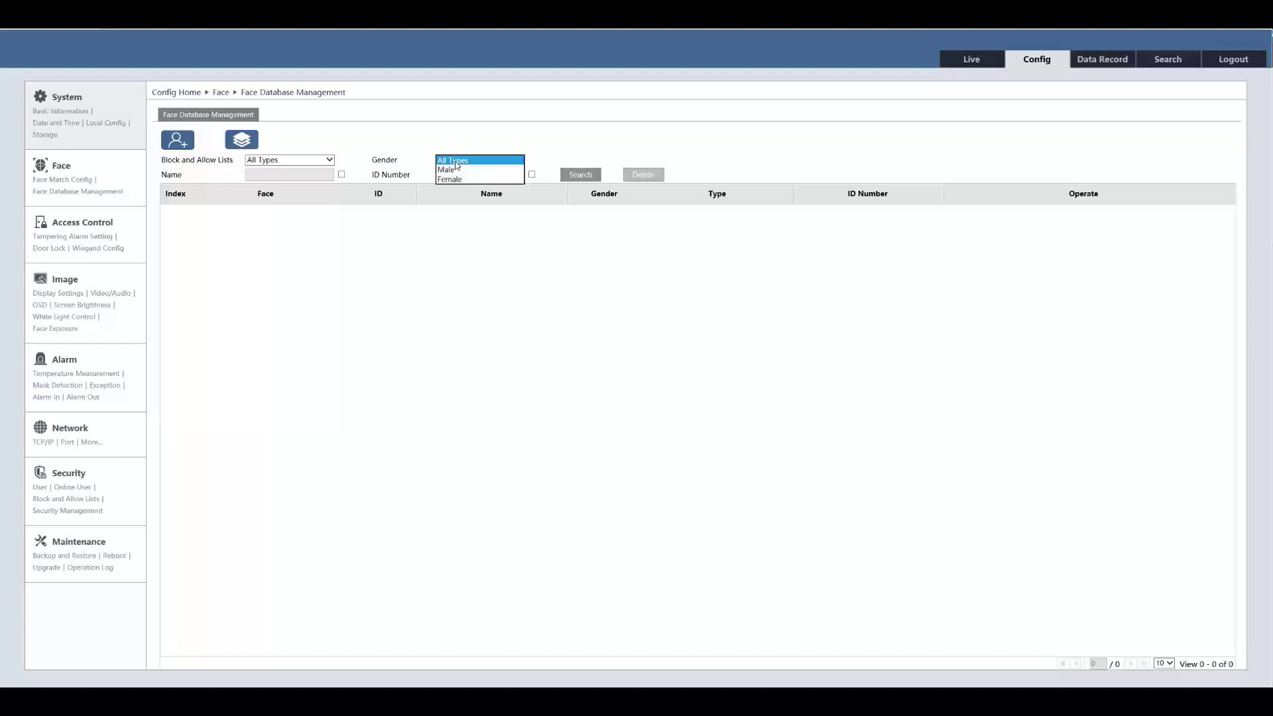
pyautogui.click(591, 176)
pyautogui.click(591, 176)
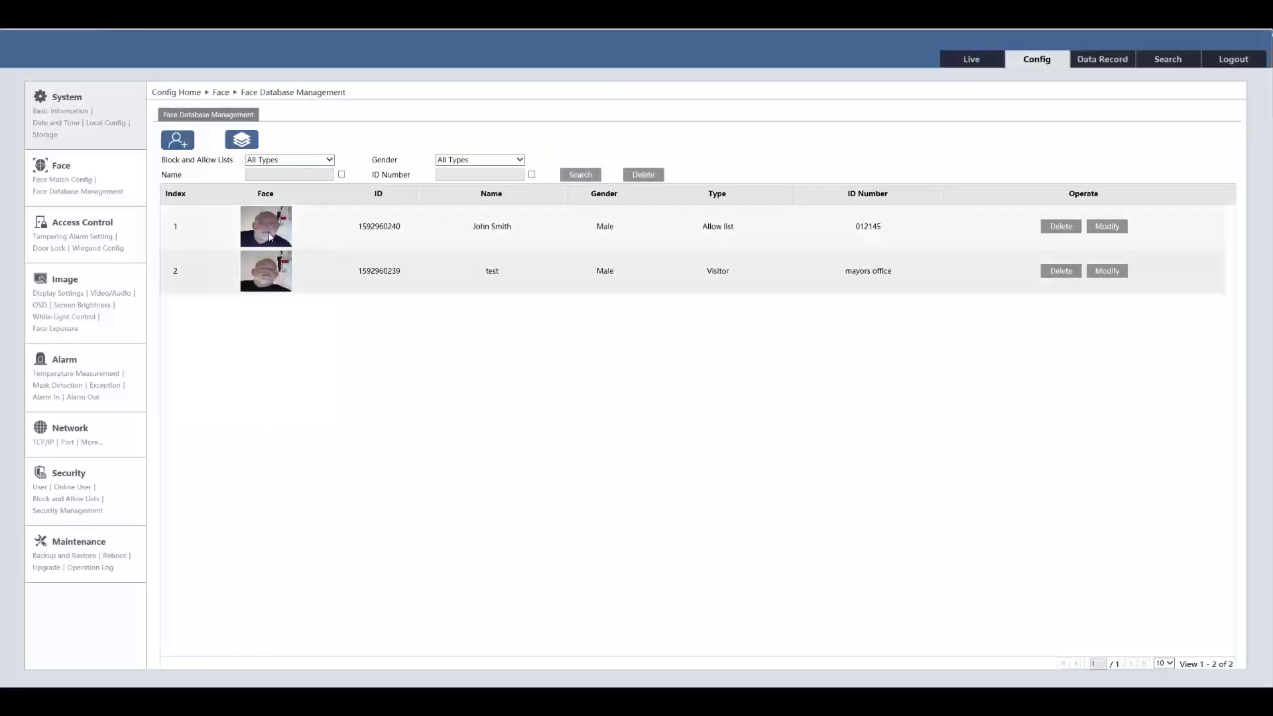
# View the personnel information of the visitor record in the second row, then close it
pyautogui.click(271, 269)
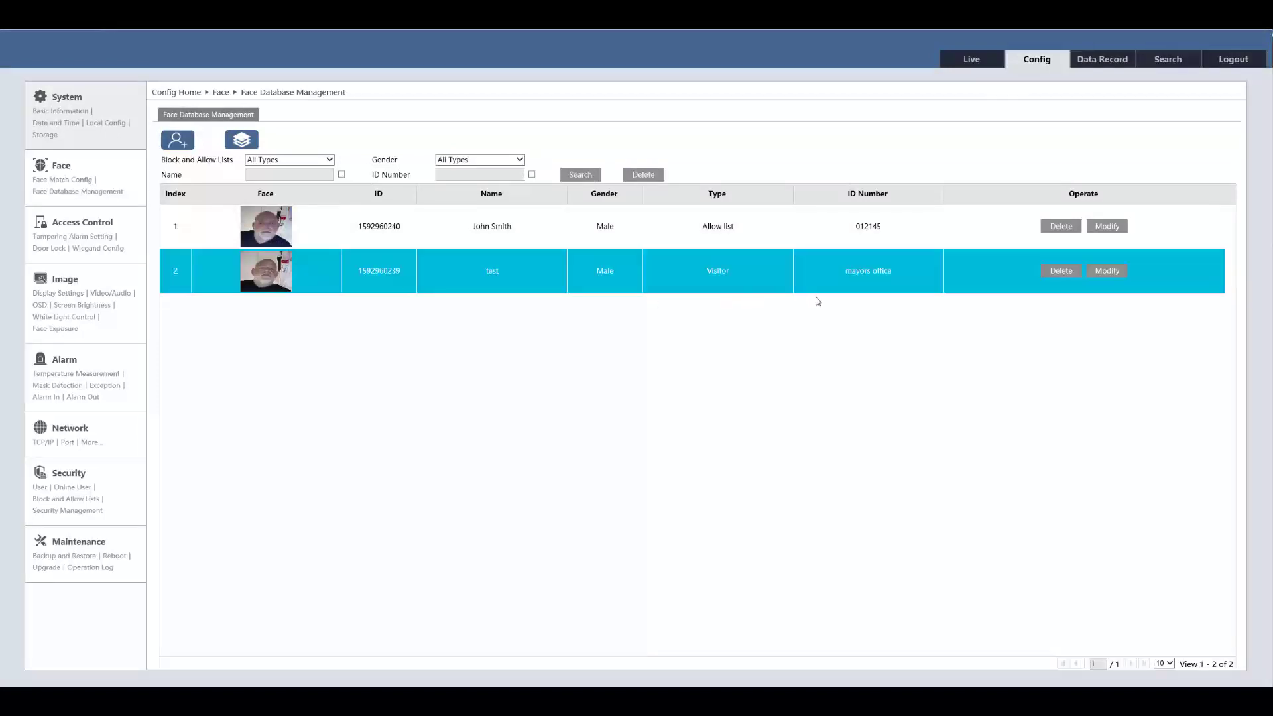
pyautogui.doubleClick(264, 282)
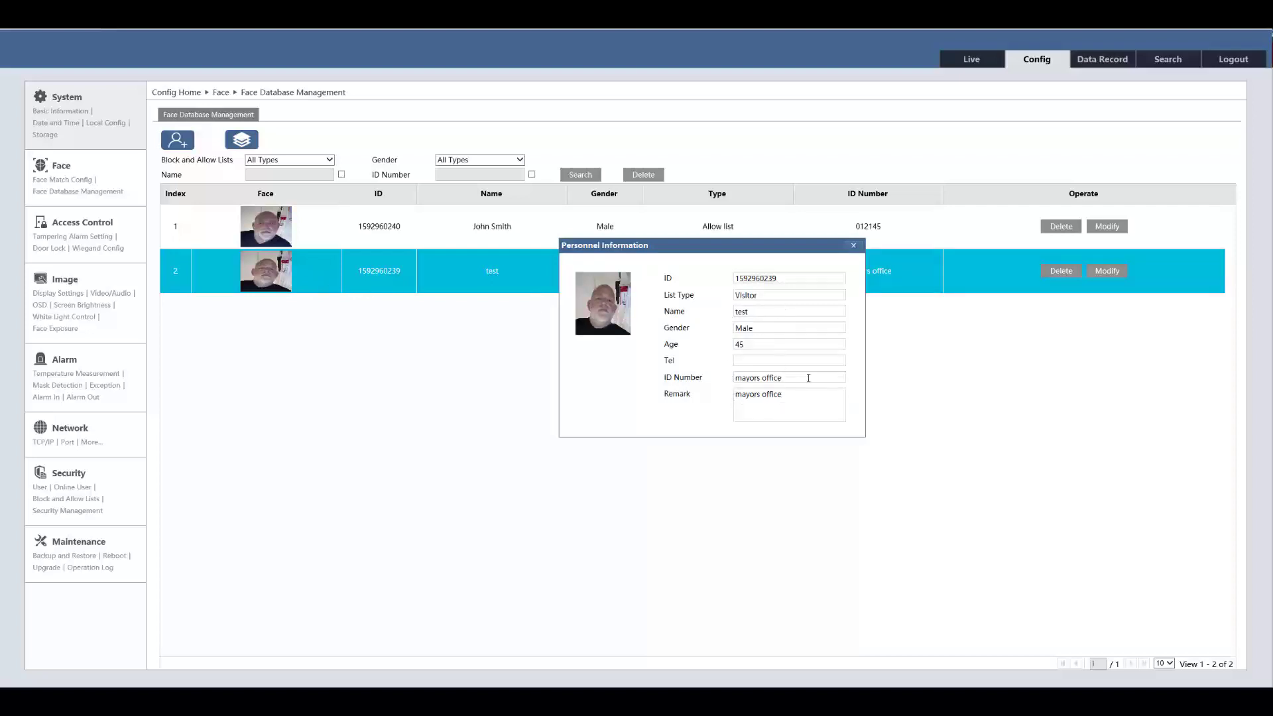
pyautogui.click(854, 247)
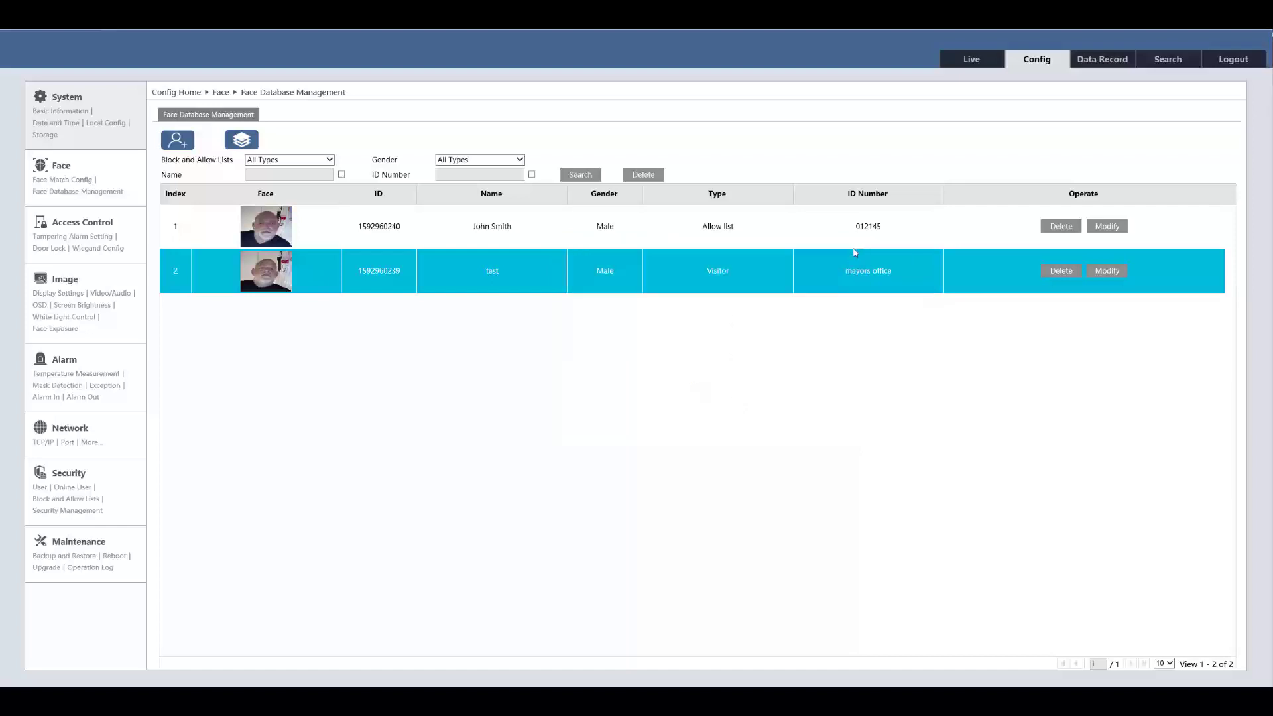
# Open the Temperature Measurement alarm settings, keep the unit at °F, and set the high temperature alarm to 99.1
pyautogui.click(77, 375)
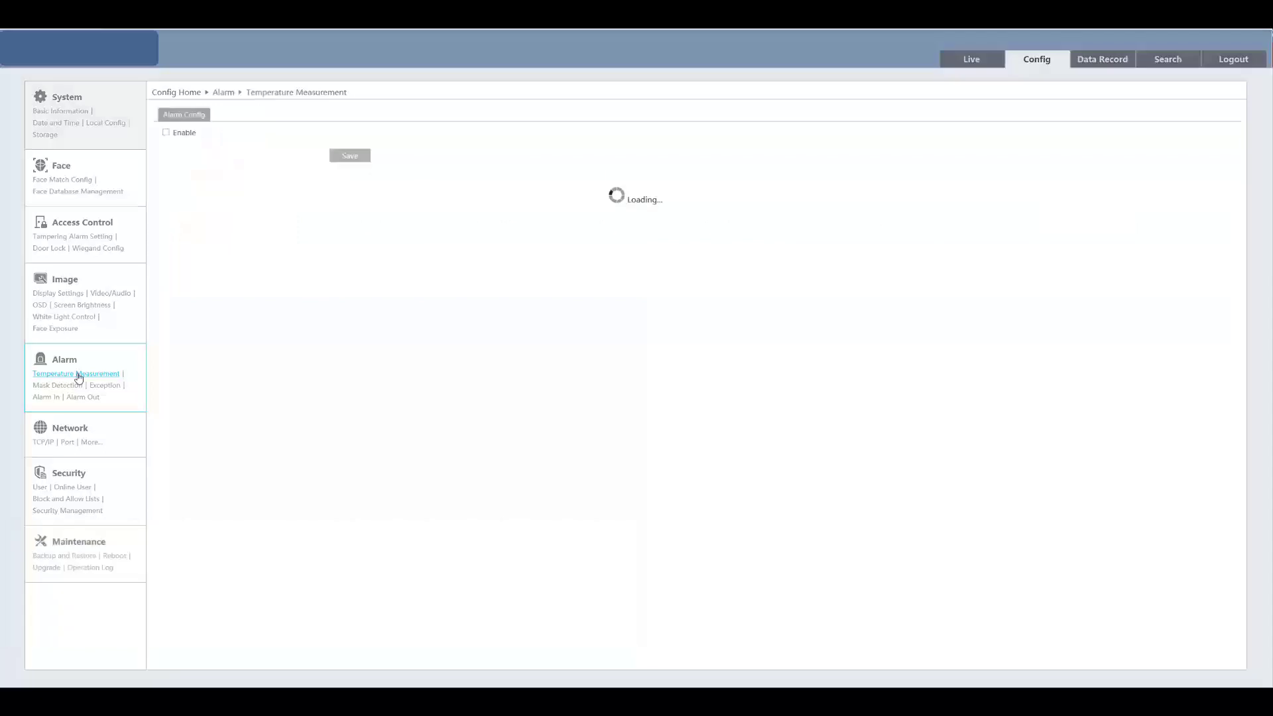
pyautogui.click(355, 158)
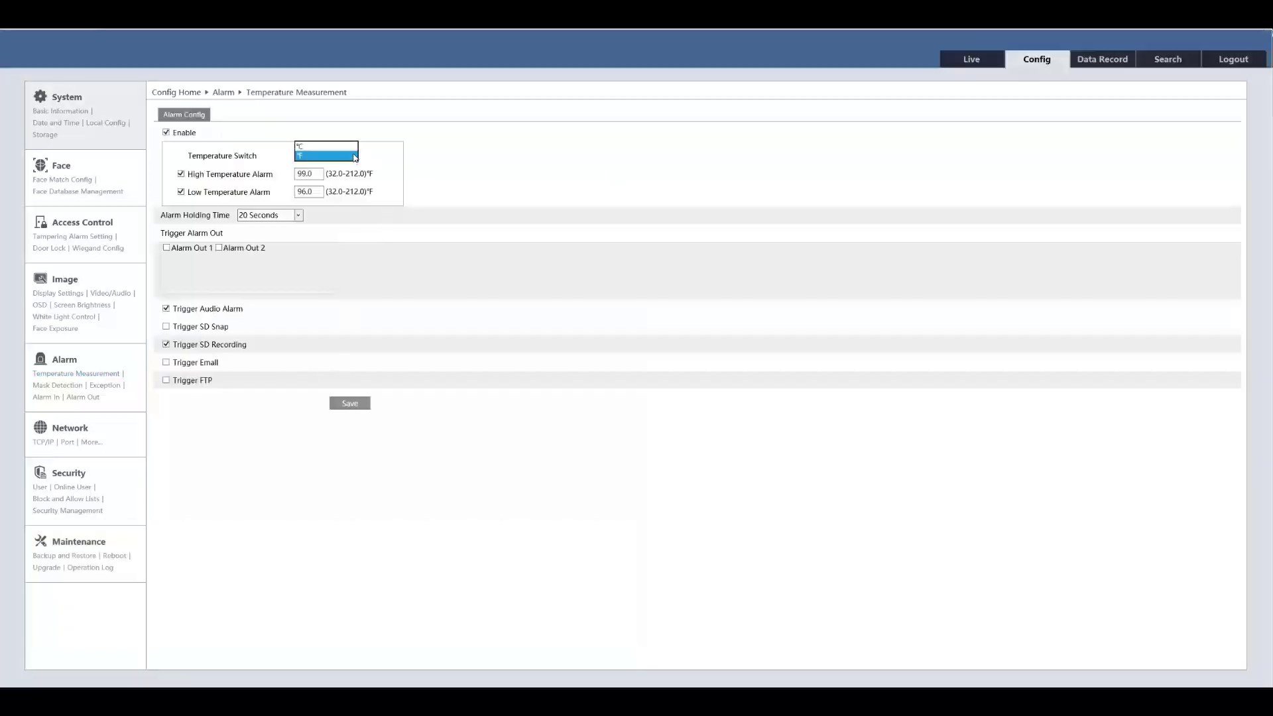
pyautogui.click(354, 155)
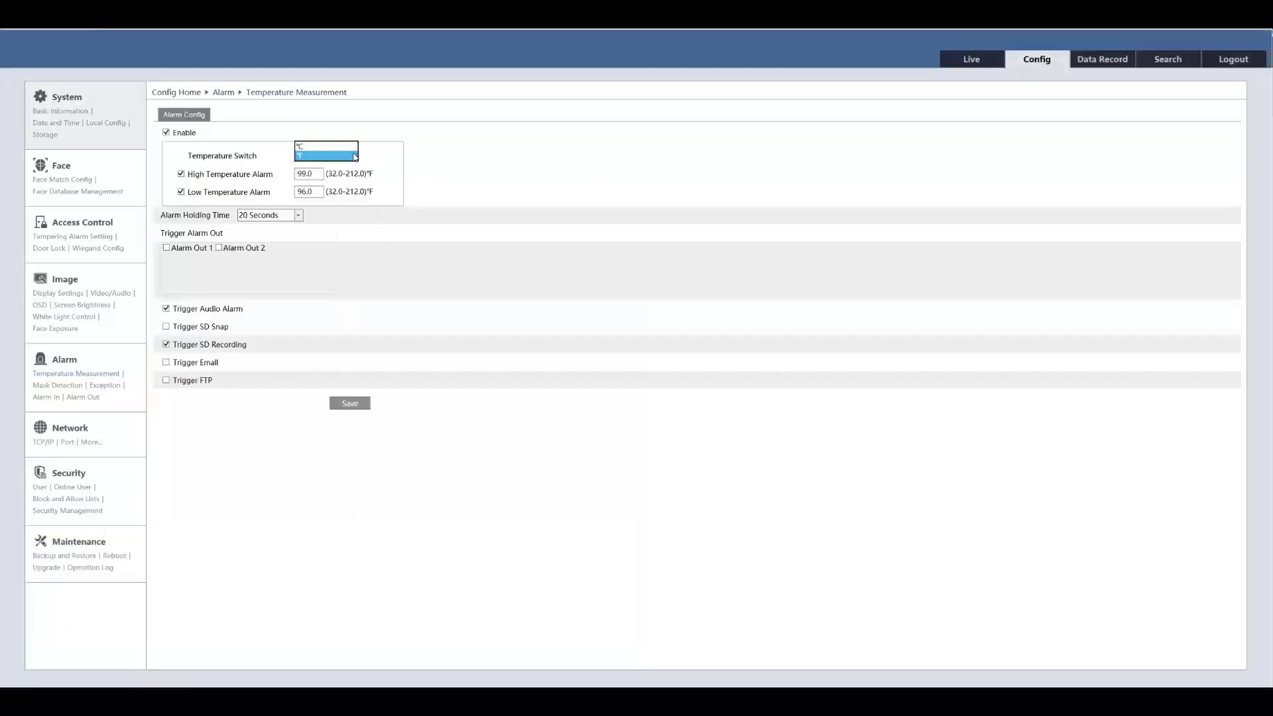
pyautogui.click(321, 175)
pyautogui.press('BackSpace')
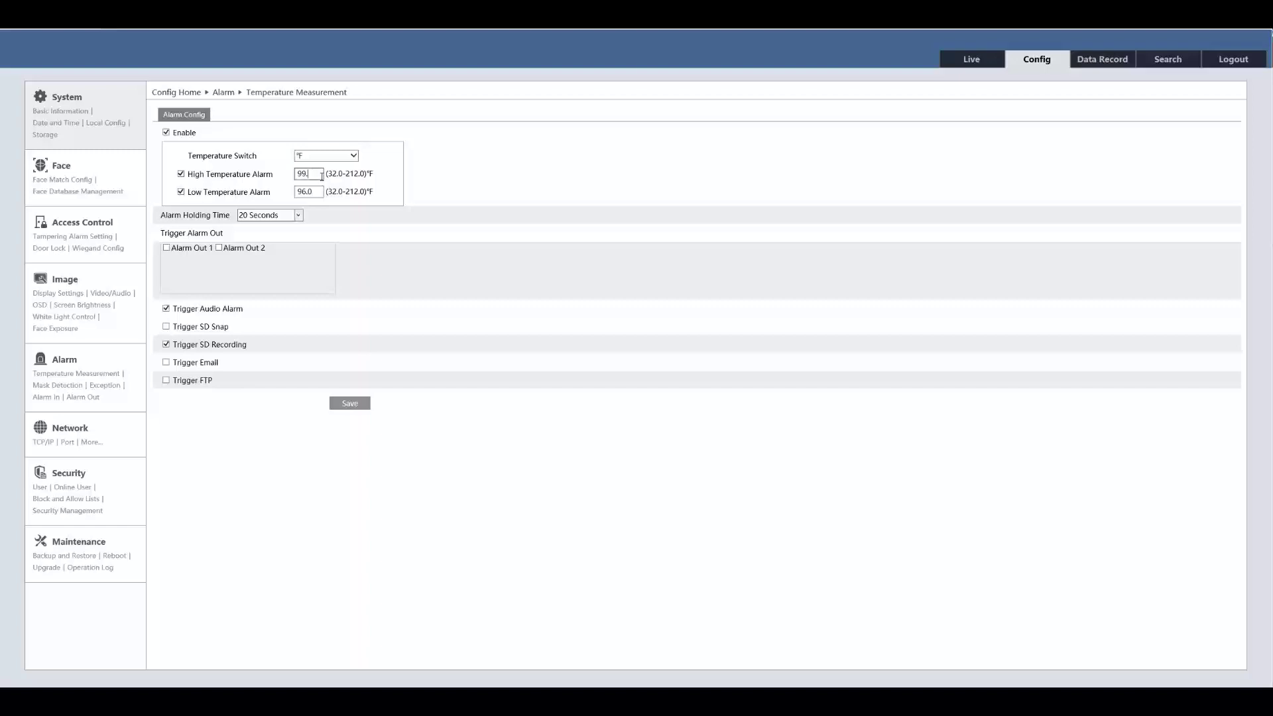
pyautogui.write('1')
# Keep the temperature alarm holding time at 20 seconds and enable Alarm Out 1 and Trigger SD Snap
pyautogui.click(298, 214)
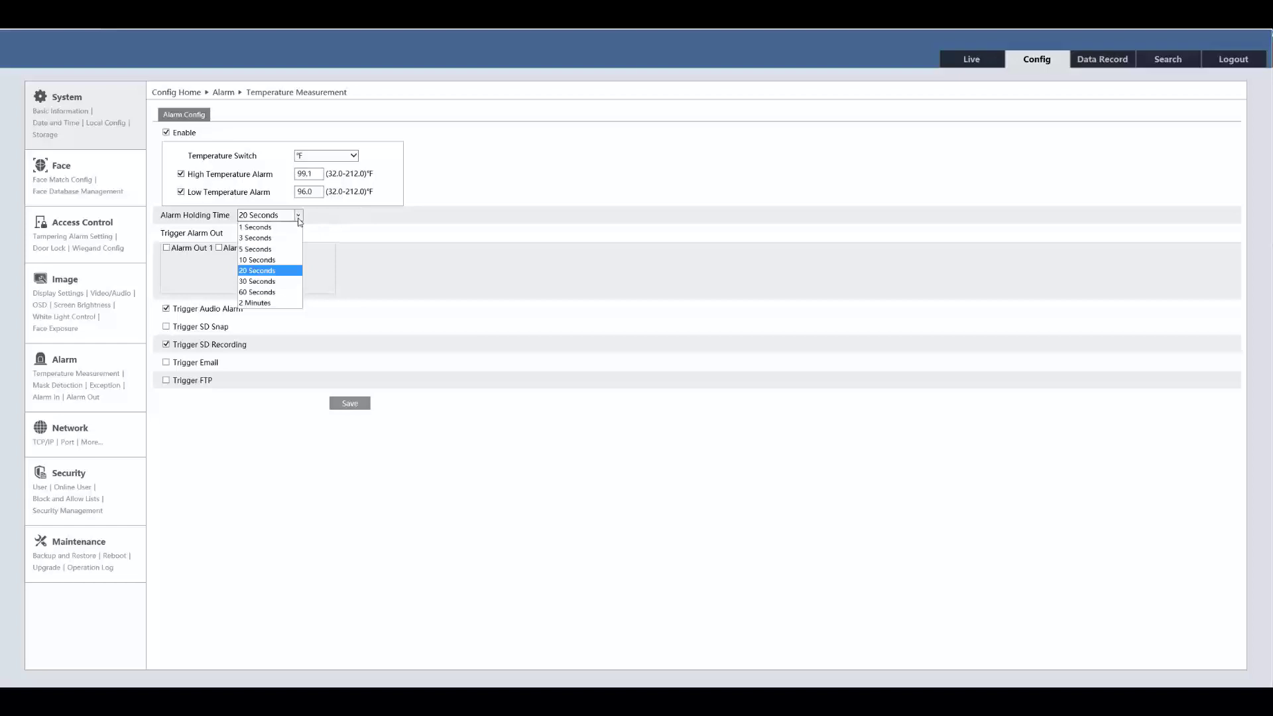
pyautogui.click(286, 270)
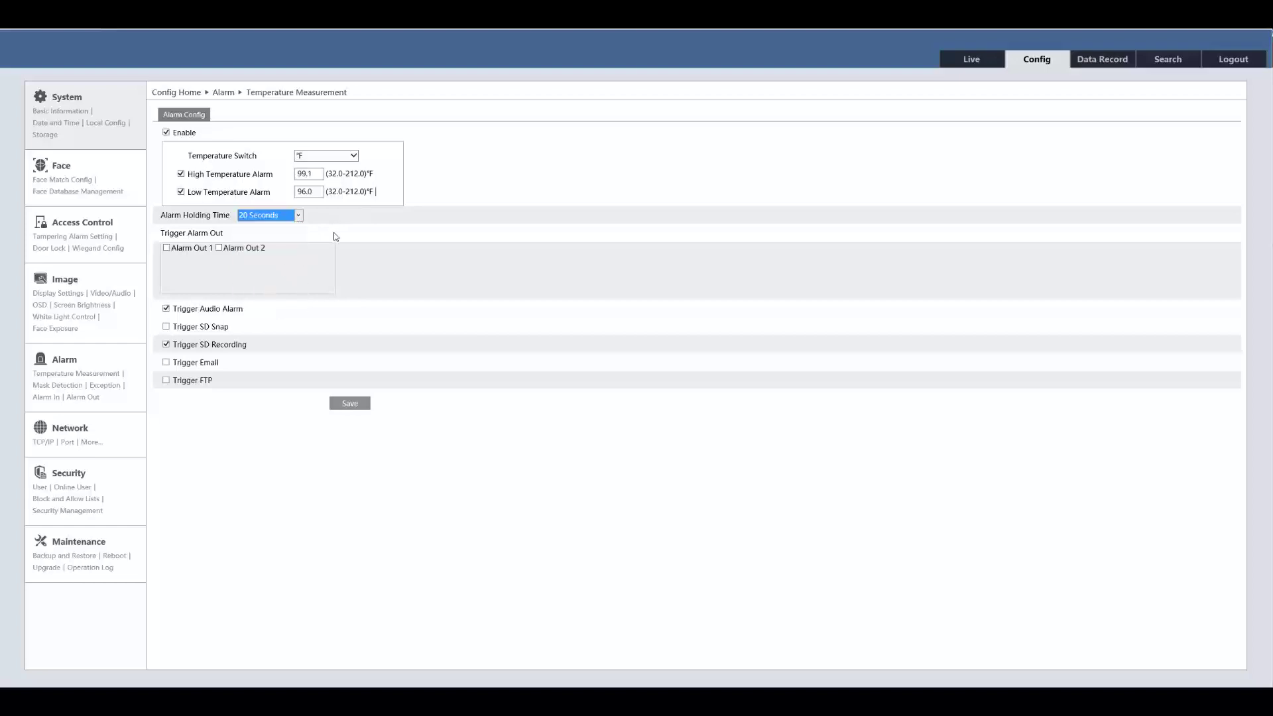
pyautogui.click(201, 250)
pyautogui.click(222, 327)
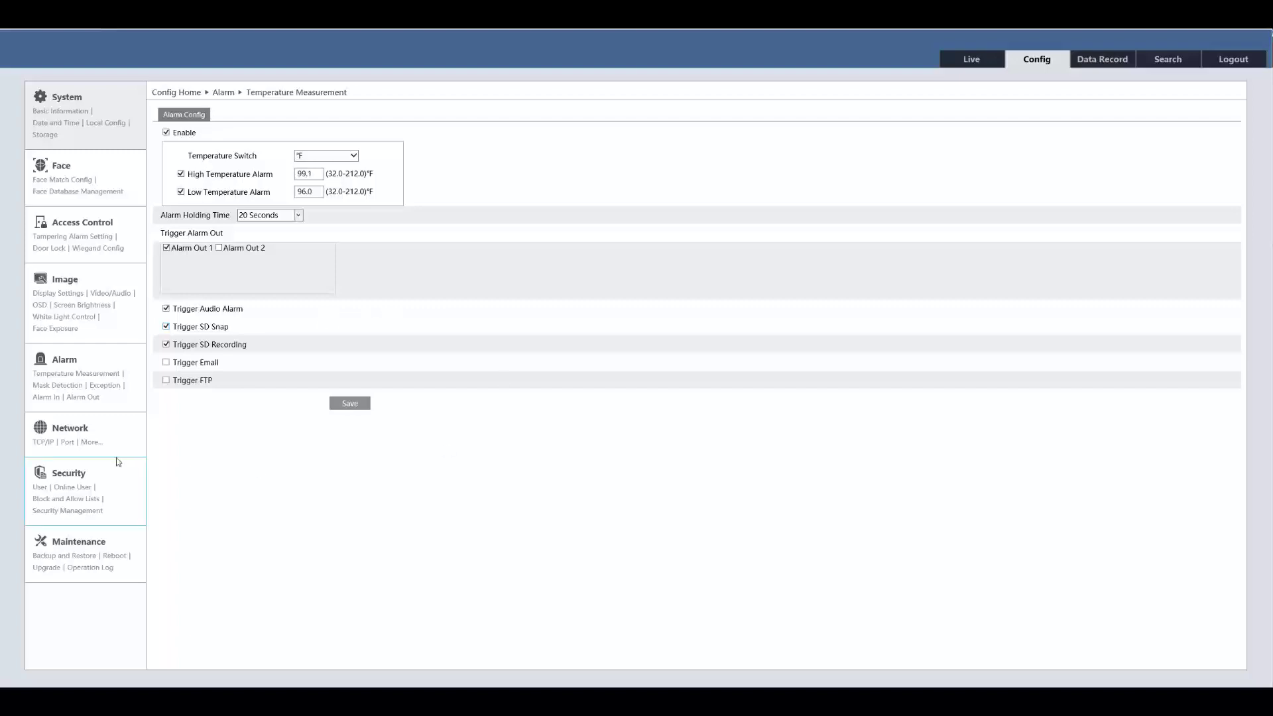
# Configure Mask Detection as enabled with a 20-second alarm holding time, Alarm Out 1 and Trigger SD Snap
pyautogui.click(73, 388)
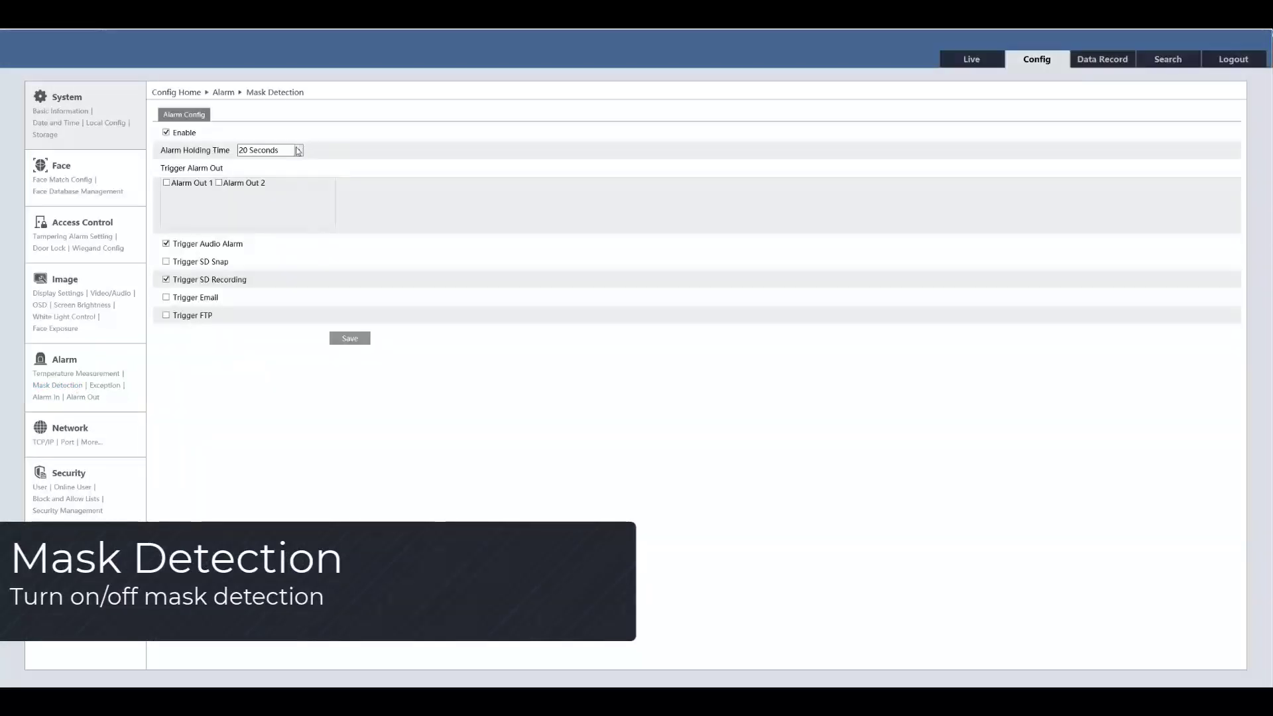
pyautogui.click(166, 133)
pyautogui.click(166, 133)
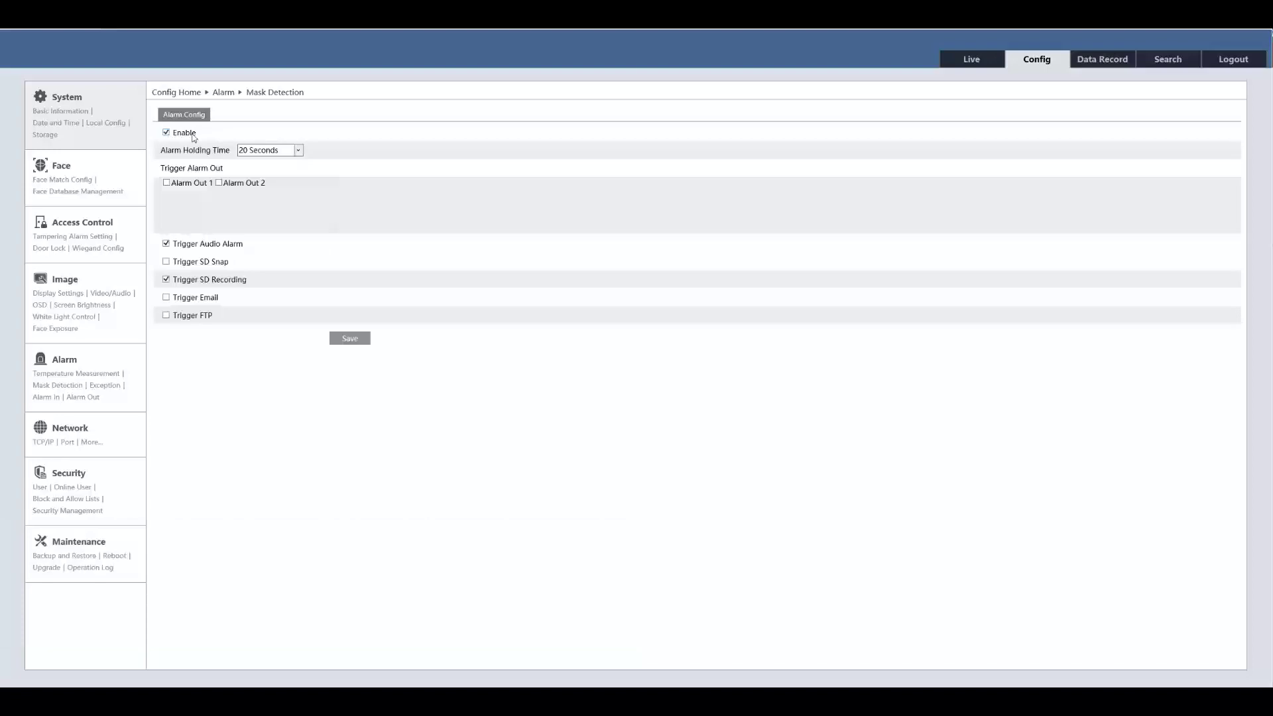
pyautogui.click(299, 150)
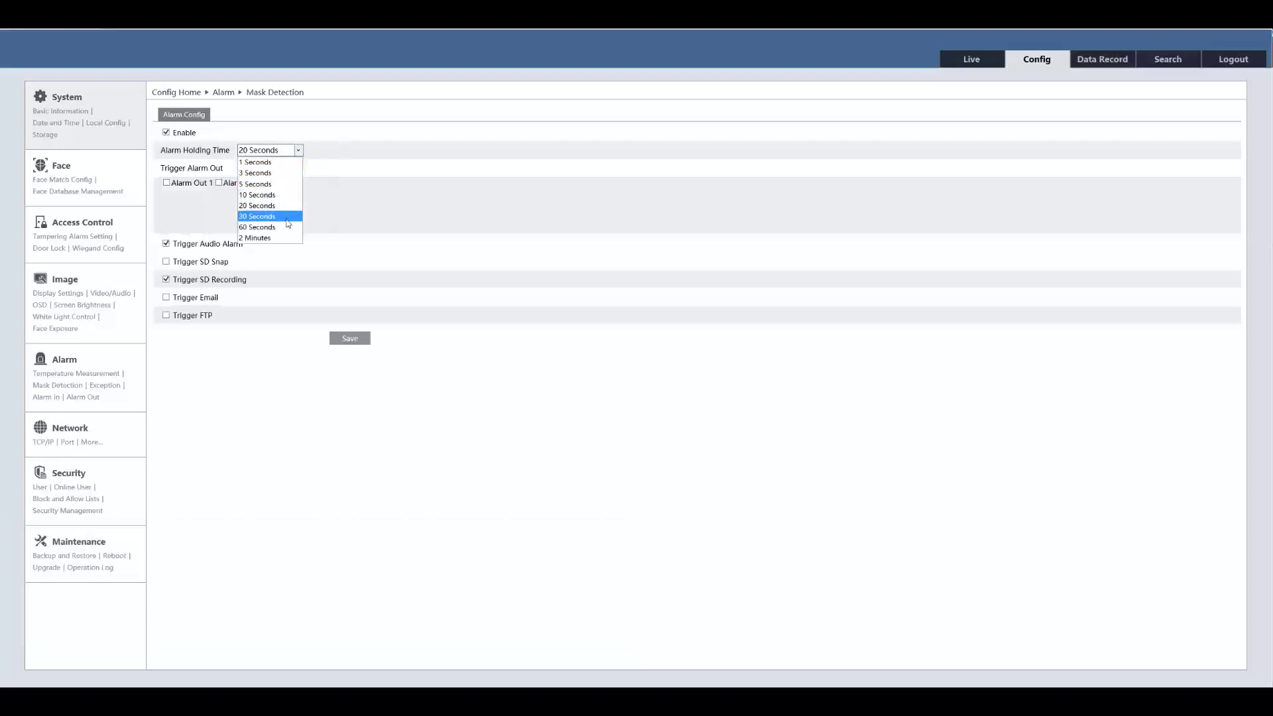
pyautogui.click(265, 206)
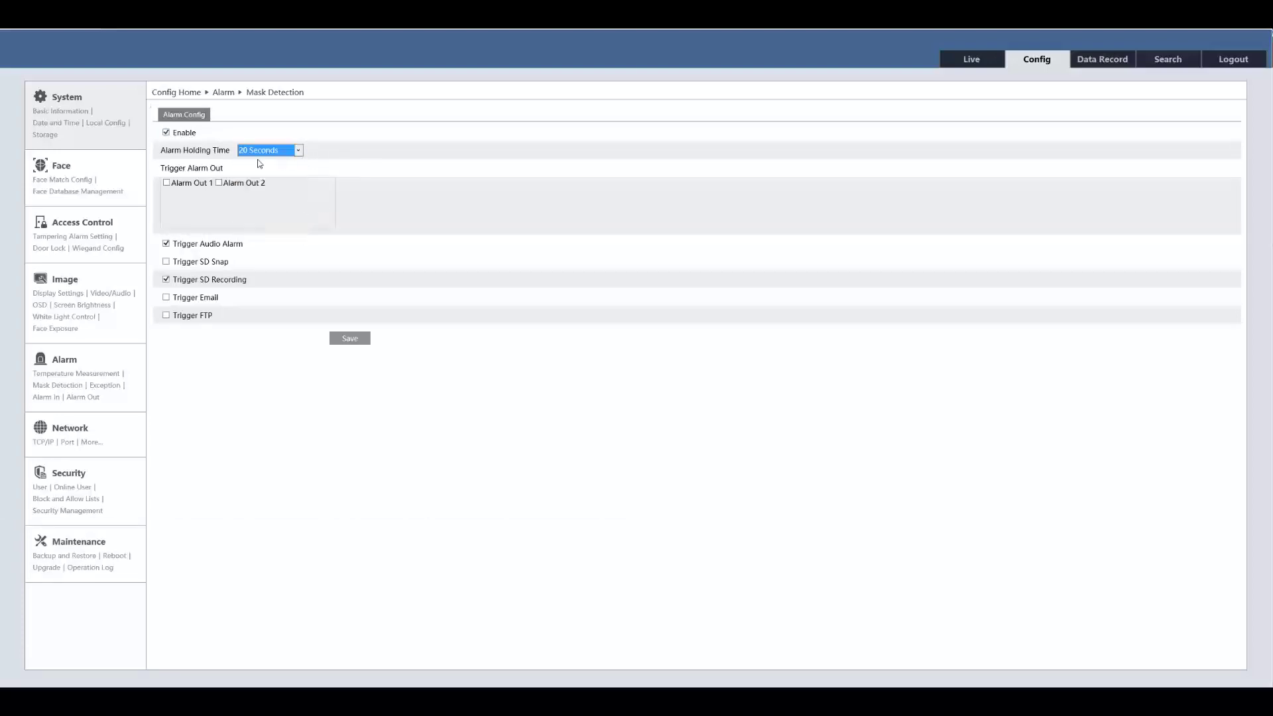
pyautogui.click(198, 188)
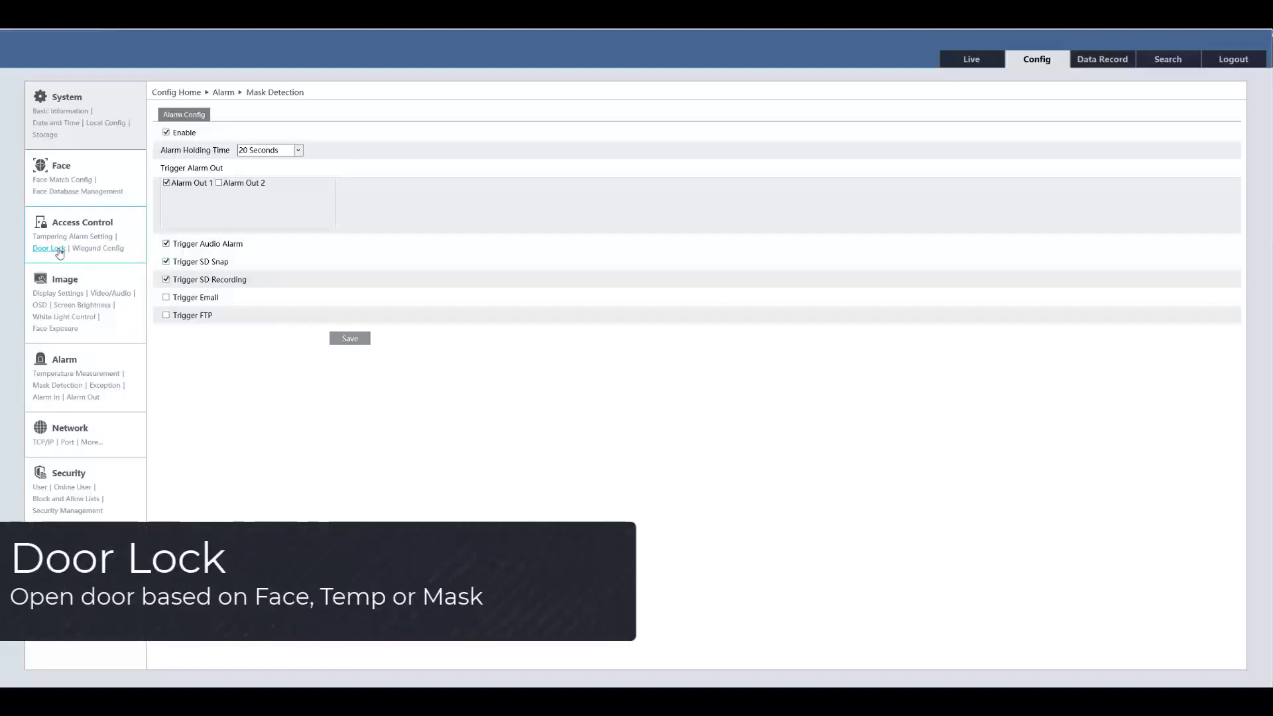
# Open the Door Lock settings, try toggling the unlocking modes, and increase the unlocking delay time
pyautogui.click(58, 251)
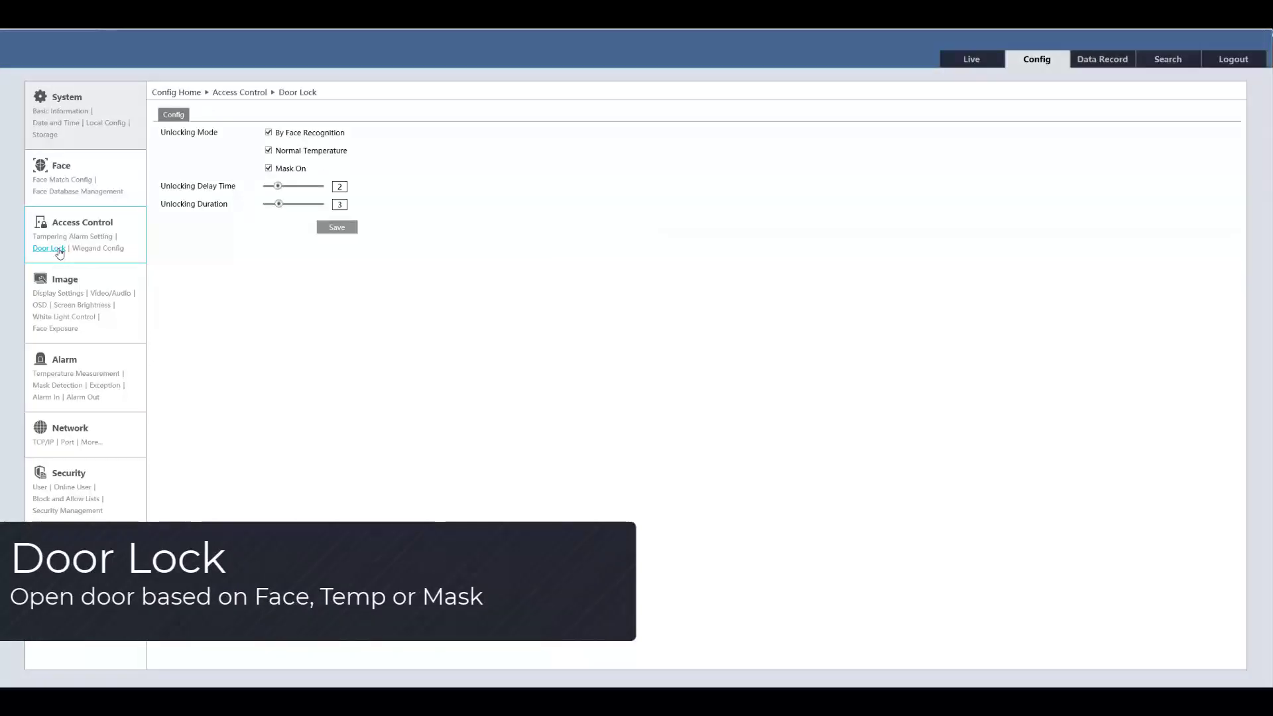
pyautogui.click(297, 139)
pyautogui.click(298, 153)
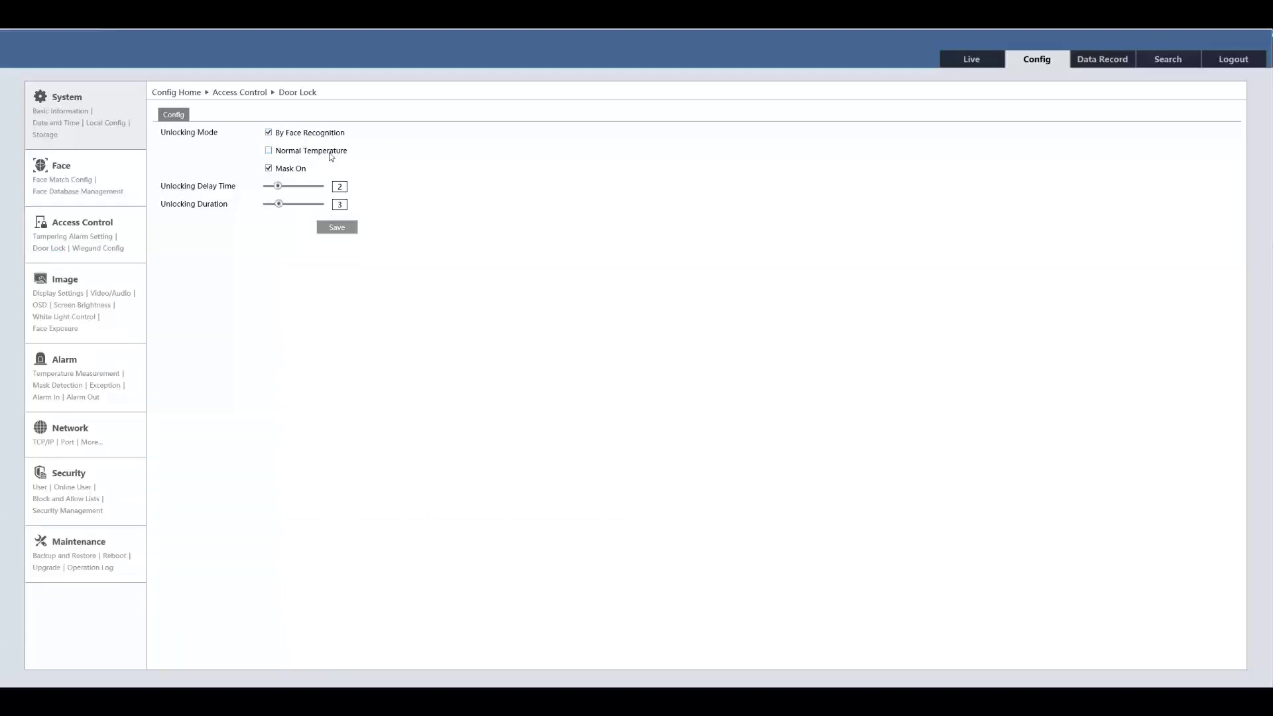
pyautogui.click(329, 154)
pyautogui.moveTo(278, 186)
pyautogui.mouseDown()
pyautogui.moveTo(309, 186)
pyautogui.moveTo(291, 189)
pyautogui.mouseUp()
# Review the Wiegand alarm trigger modes, switching to Wiegand Output and back to Wiegand Input
pyautogui.click(107, 251)
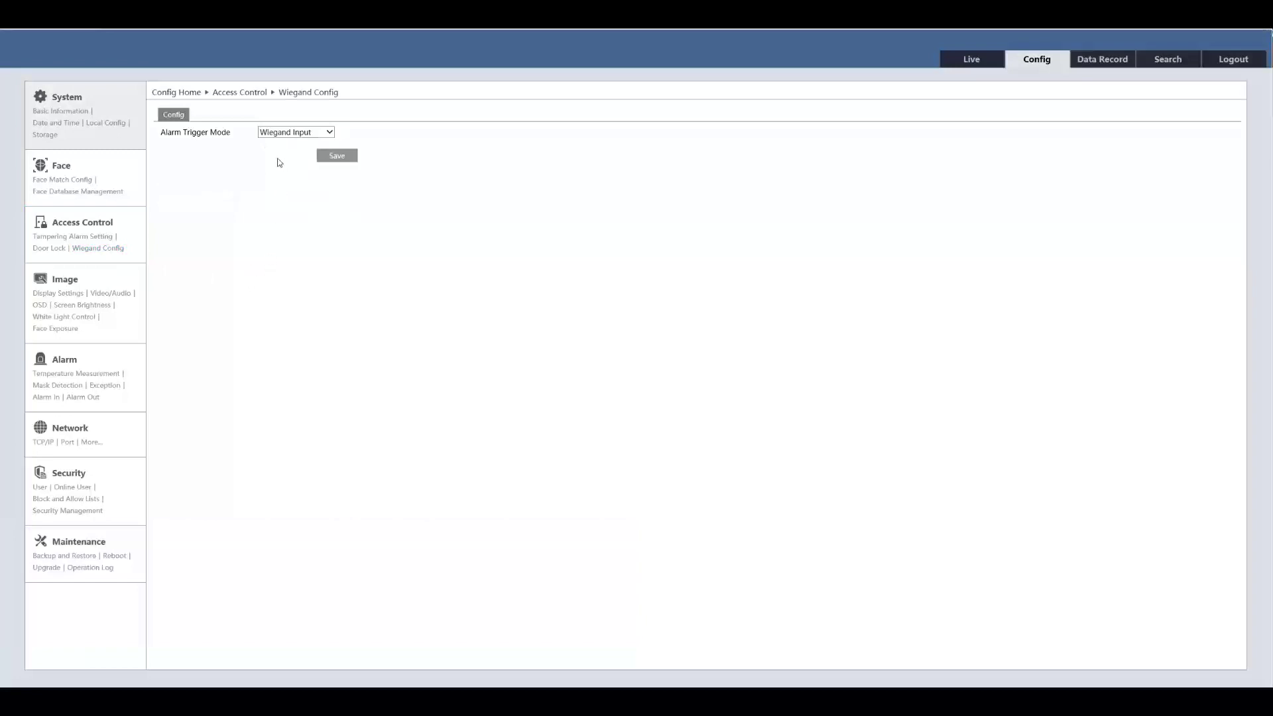
pyautogui.click(310, 133)
pyautogui.click(311, 141)
pyautogui.click(311, 135)
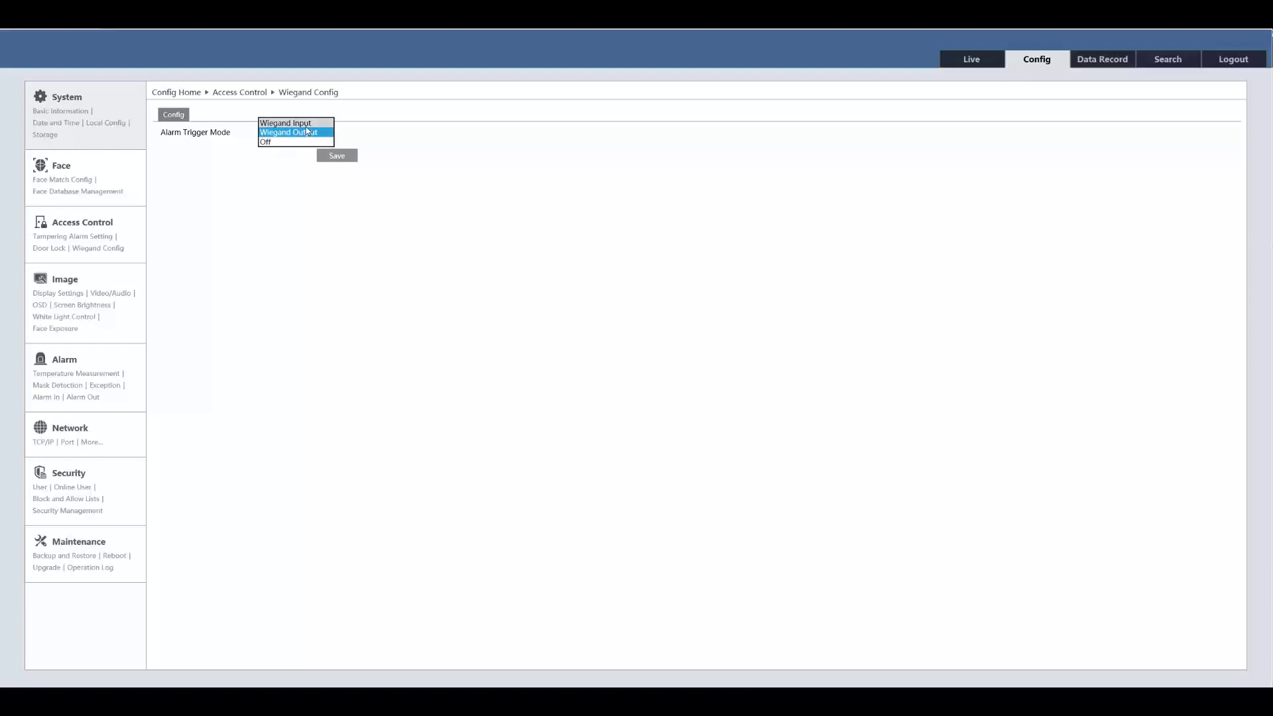
pyautogui.click(308, 128)
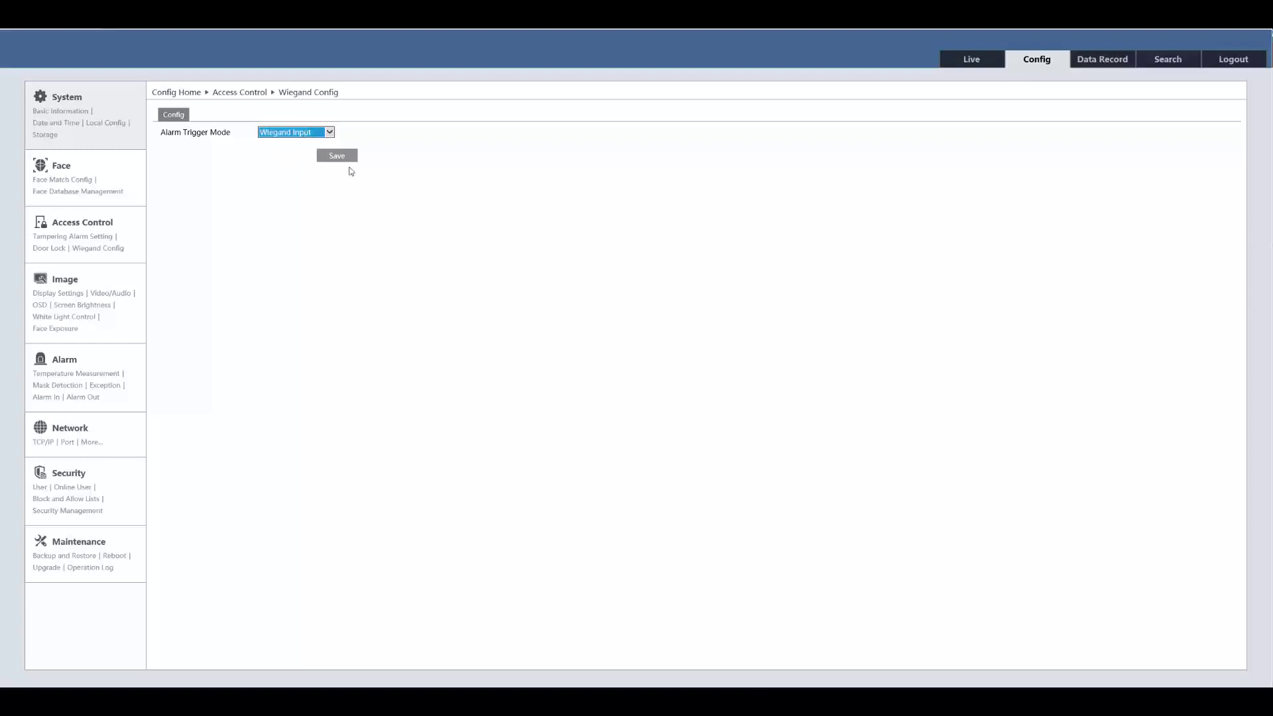